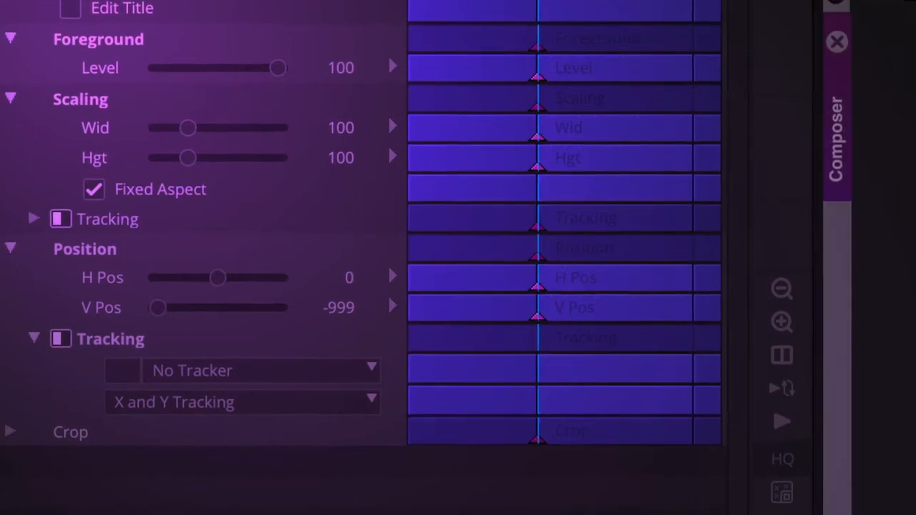
Set V Pos to 0 at the second keyframe, then scrub the timeline to the interview shot
click(164, 312)
text(0)
key(Return)
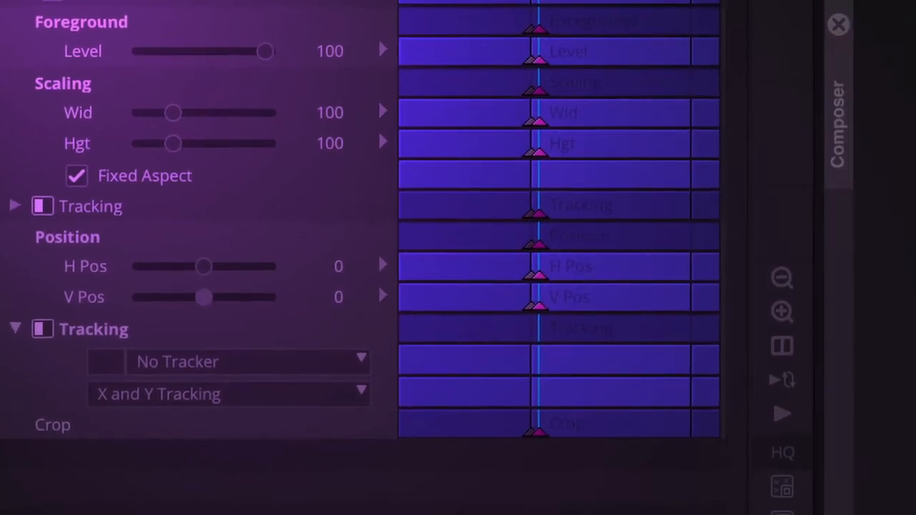
key(Left)
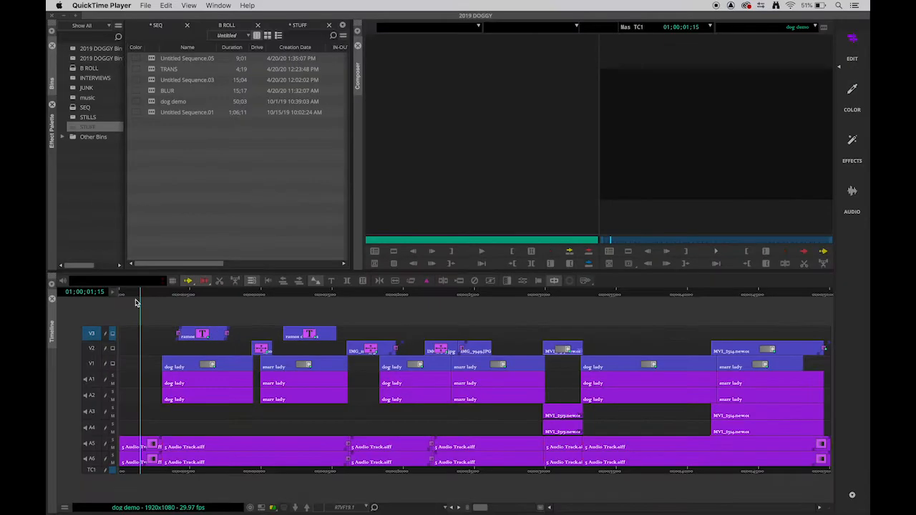
click(137, 294)
drag(138, 293, 161, 305)
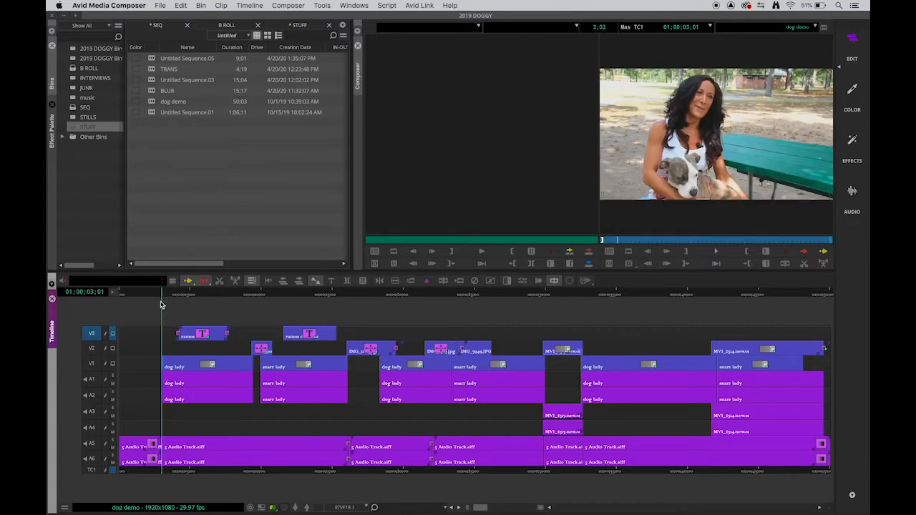
Mark an out point and park the position indicator at 01;00;01;21
key(o)
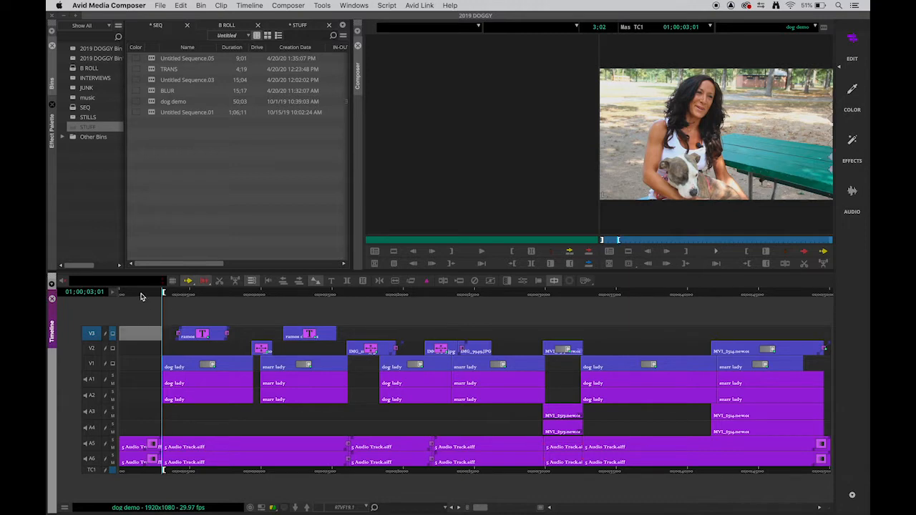
click(142, 295)
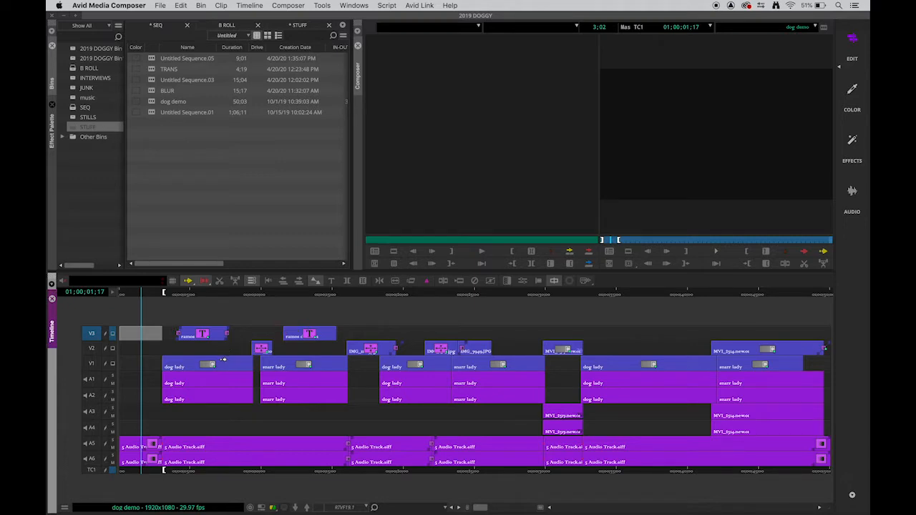
click(144, 296)
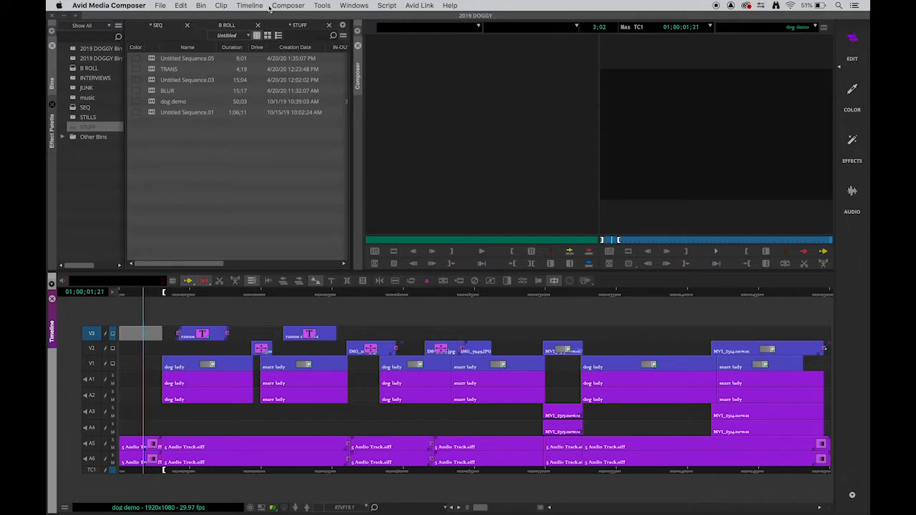
Bring up the New Title dialog from the timeline toolbar
click(317, 6)
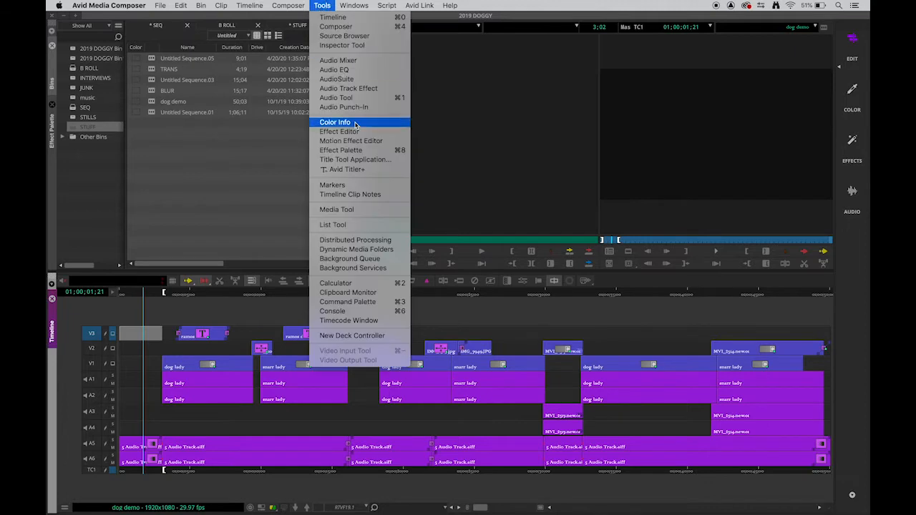
click(437, 185)
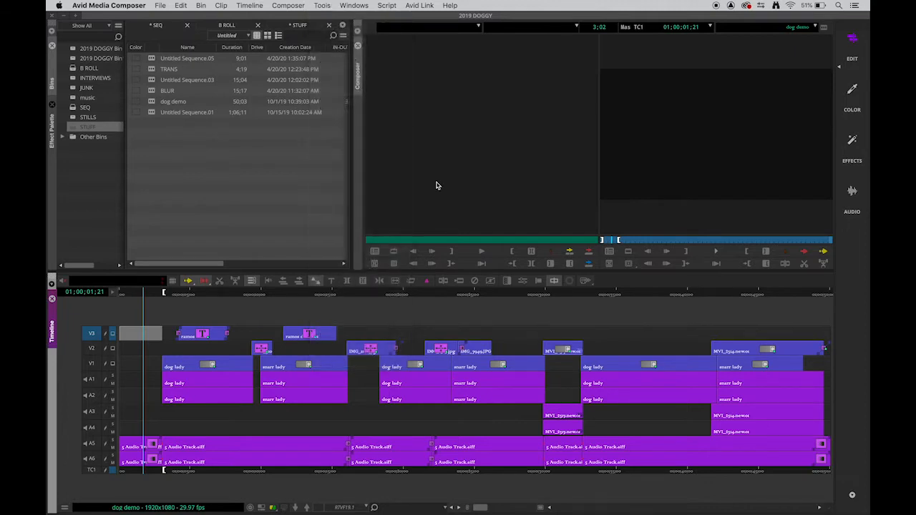
click(332, 282)
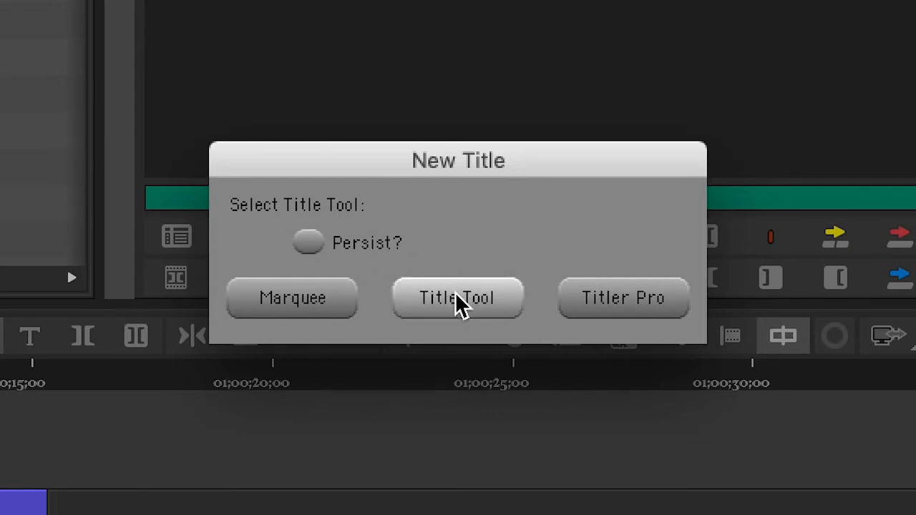
Launch the classic Title Tool and reposition and enlarge its window
click(455, 292)
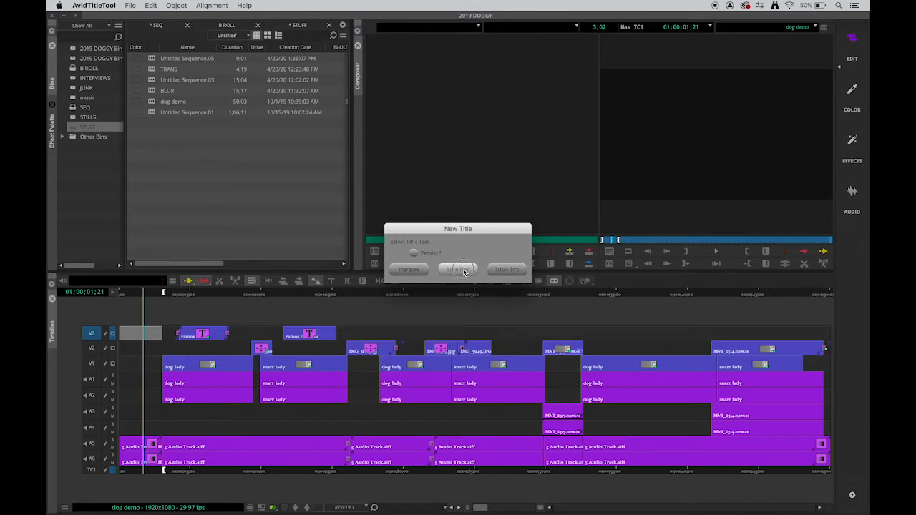
drag(443, 28, 419, 23)
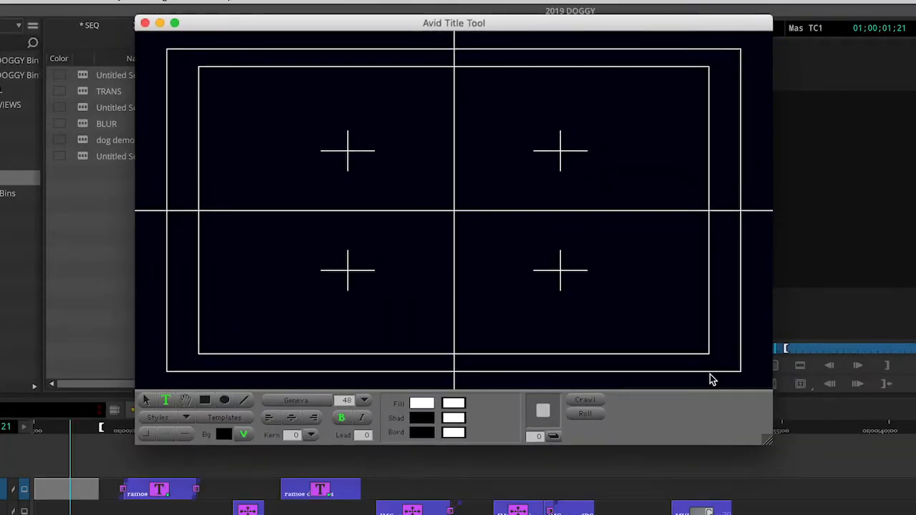
drag(767, 441, 795, 454)
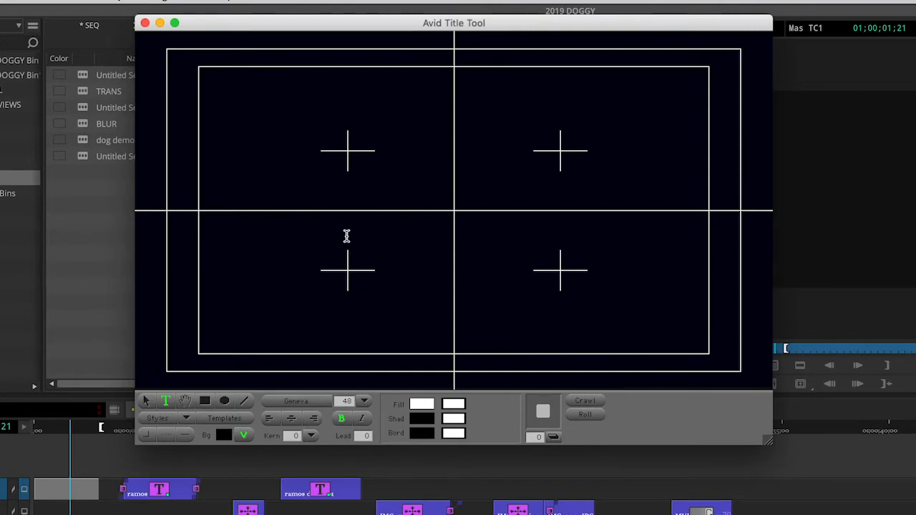
Set the title background colour to red, keeping the video visible behind it
click(248, 438)
click(249, 436)
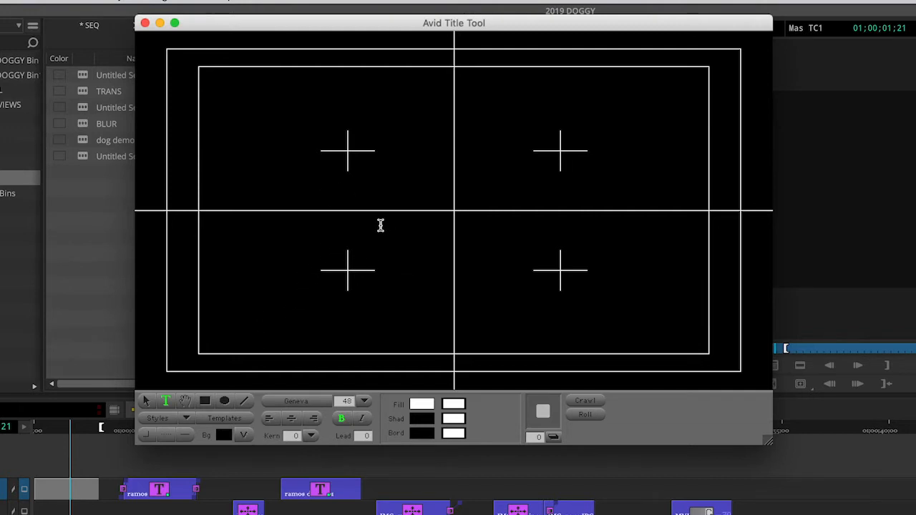
click(224, 435)
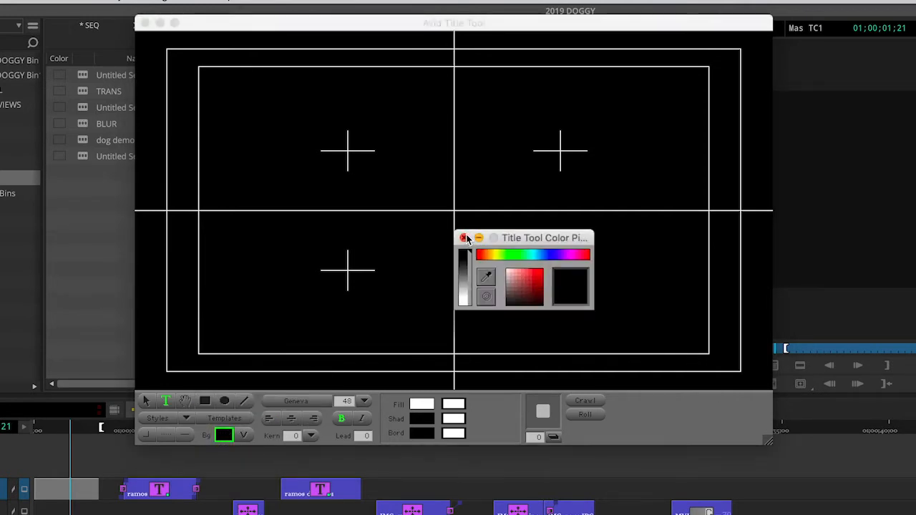
click(533, 272)
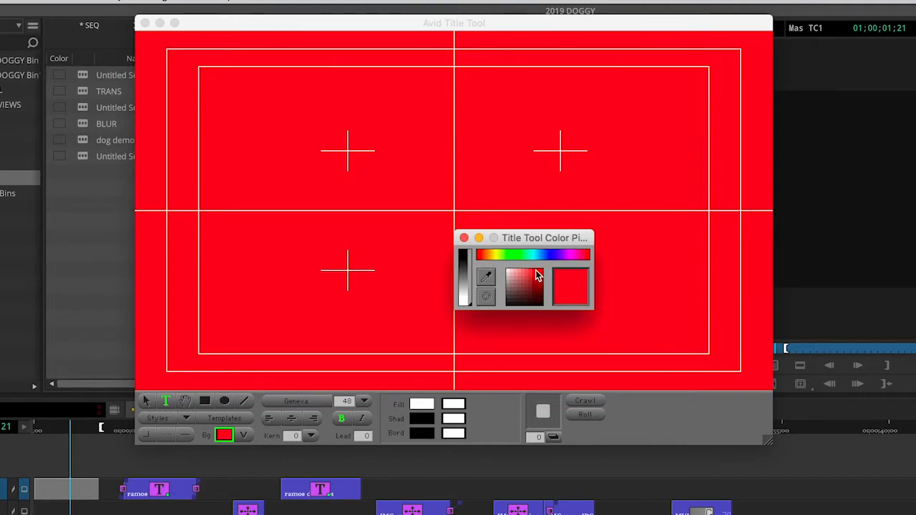
click(464, 237)
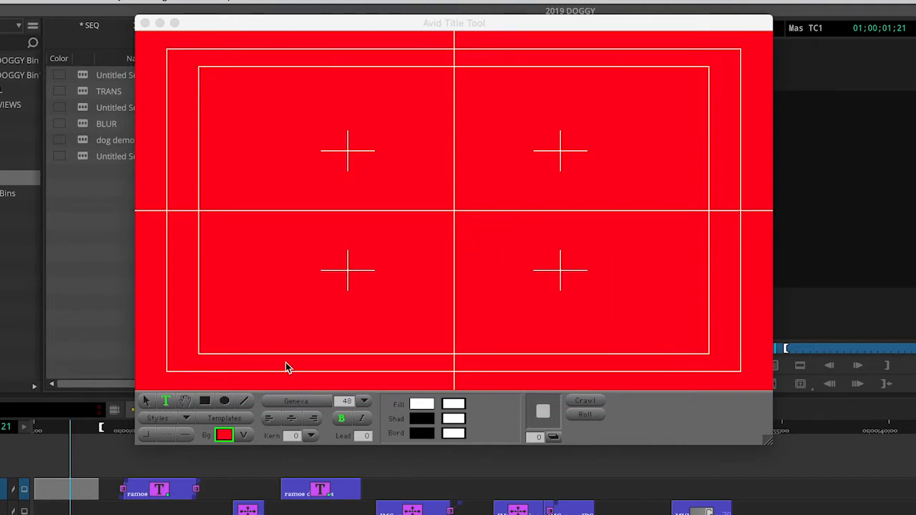
click(244, 436)
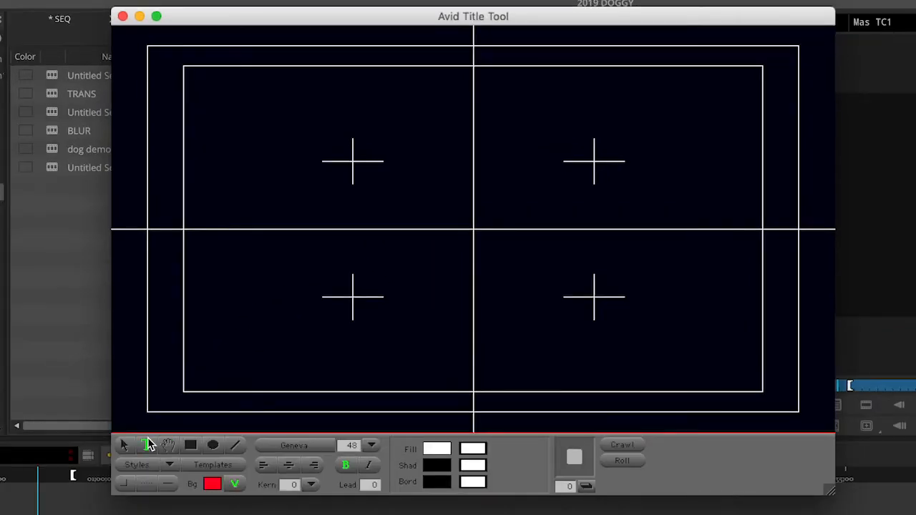
Type DOG STORY on the title canvas and drag it toward the frame centre
click(147, 443)
click(312, 213)
text(DOG)
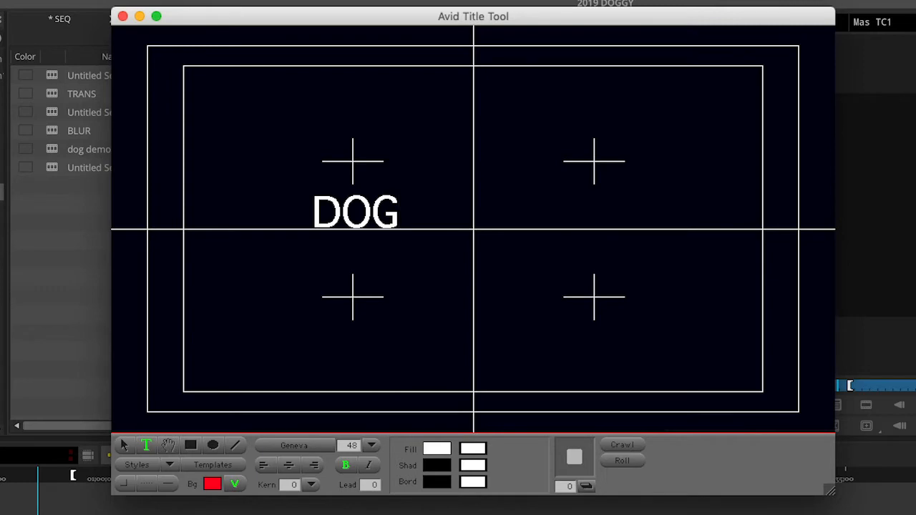
text( STORY)
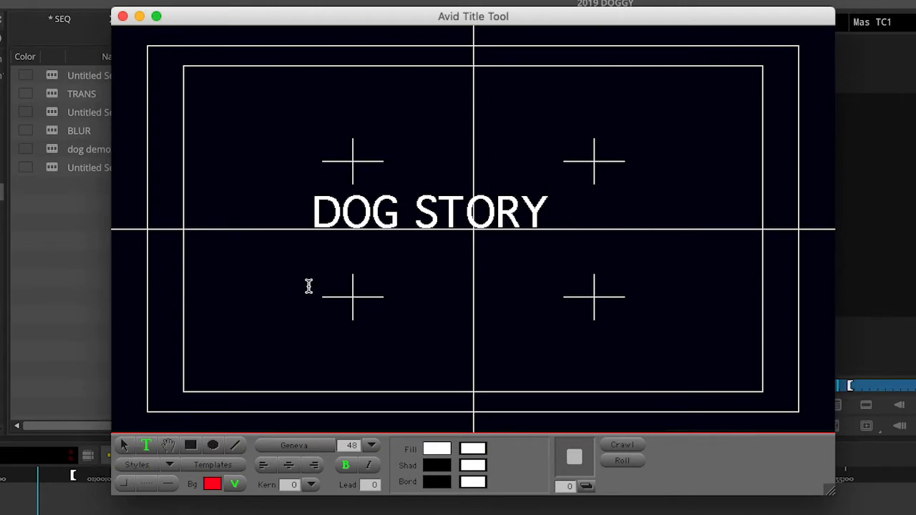
click(126, 444)
drag(492, 212, 528, 209)
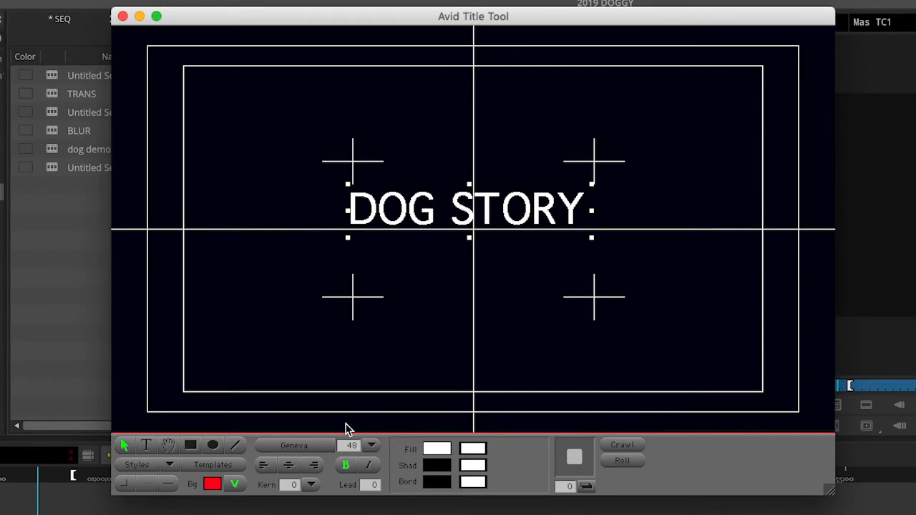
Keep DOG STORY bold and change its font to Avenir Next Bold
click(346, 467)
click(346, 467)
click(346, 467)
click(347, 466)
click(307, 446)
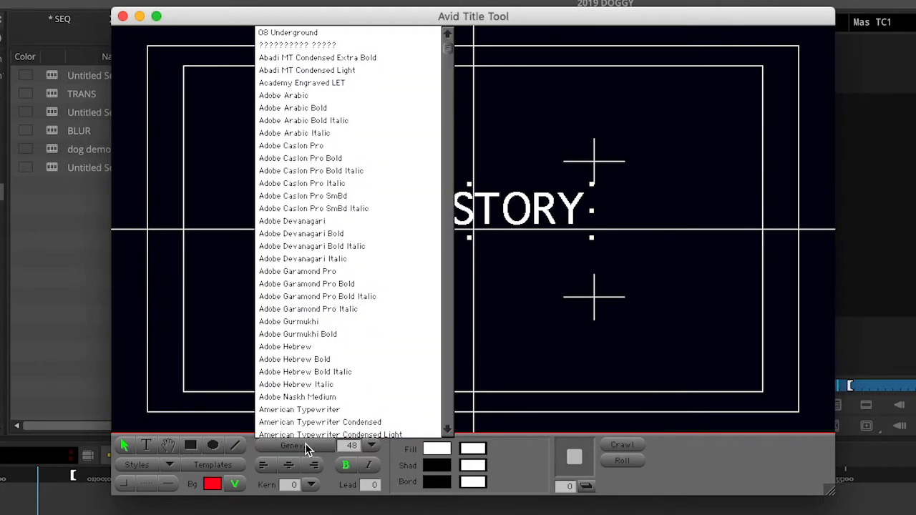
scroll(327, 251, down, 1)
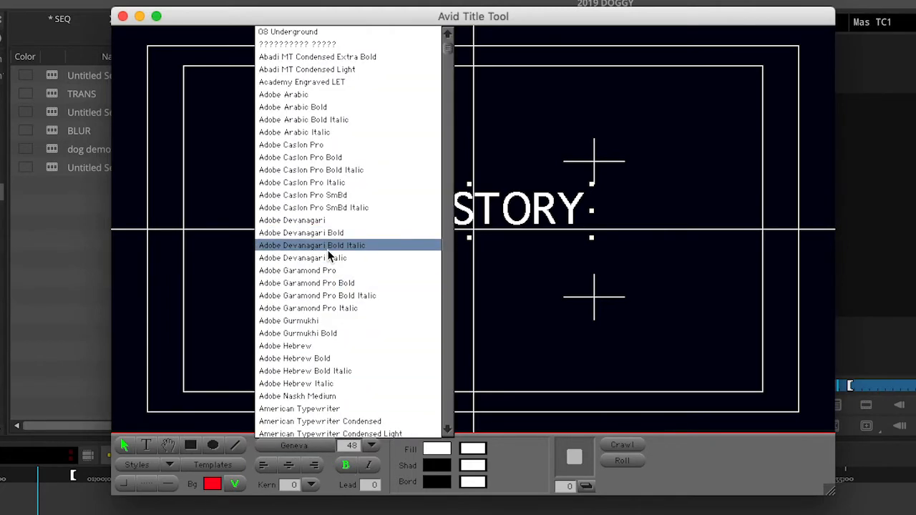
scroll(327, 252, down, 10)
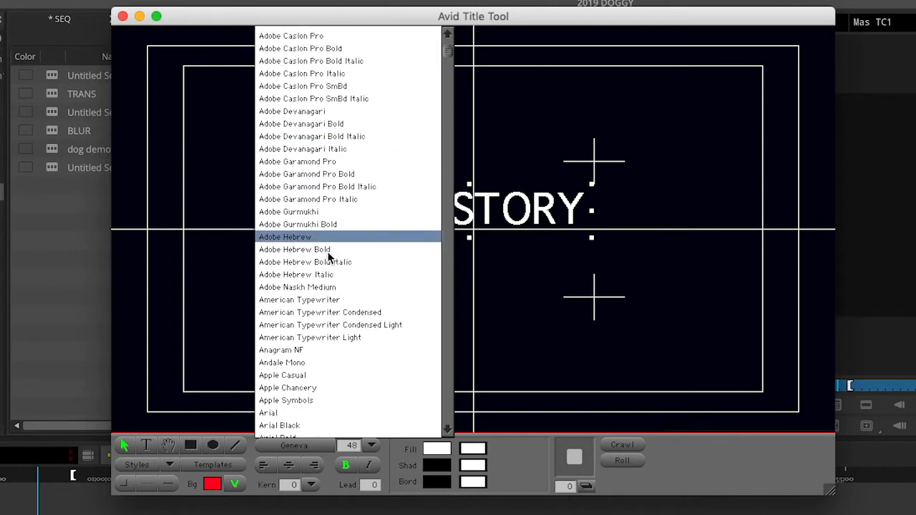
scroll(328, 271, down, 5)
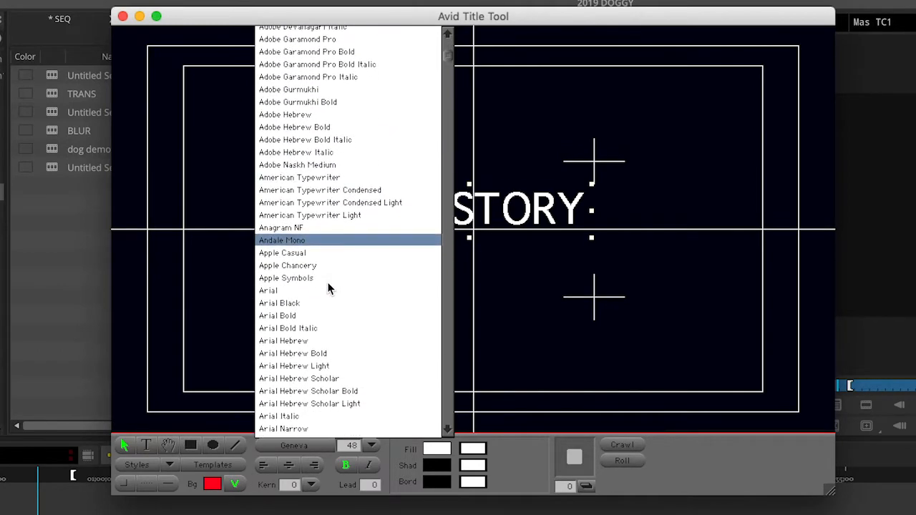
drag(440, 47, 446, 73)
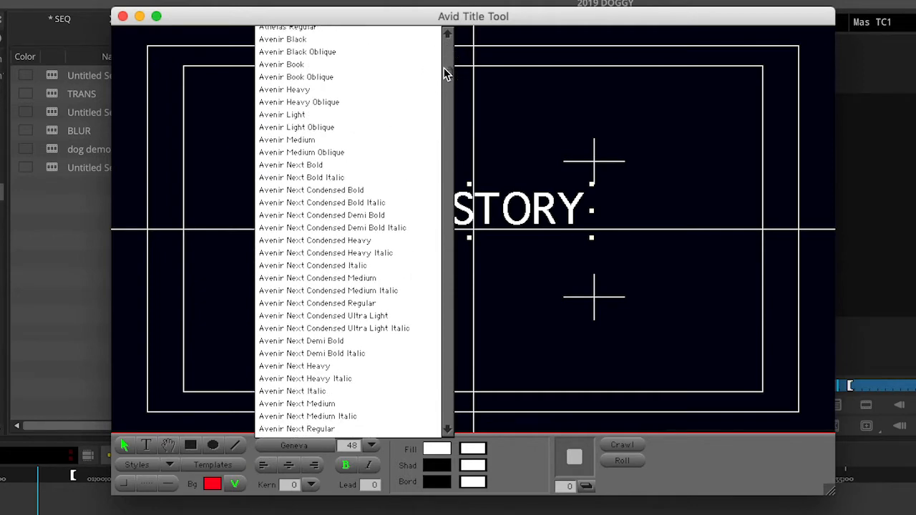
click(315, 169)
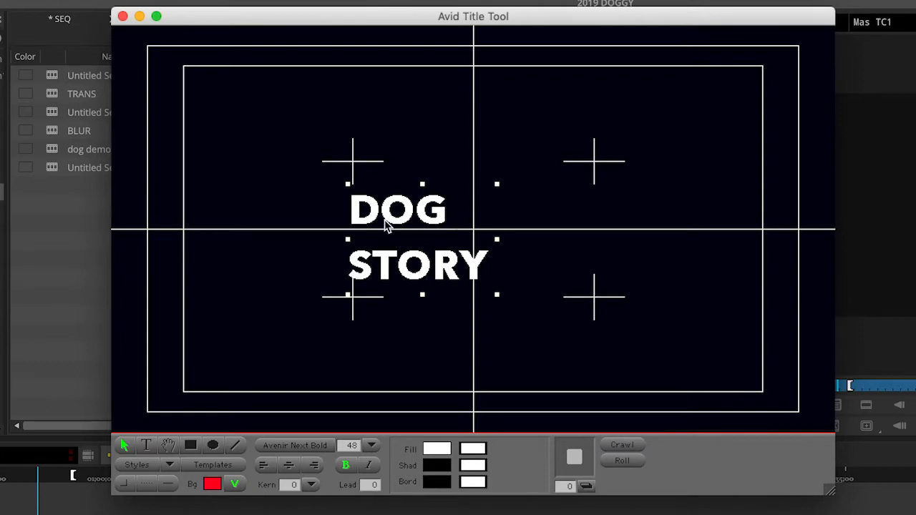
Centre-justify DOG STORY and set its font size to 60 points
click(290, 466)
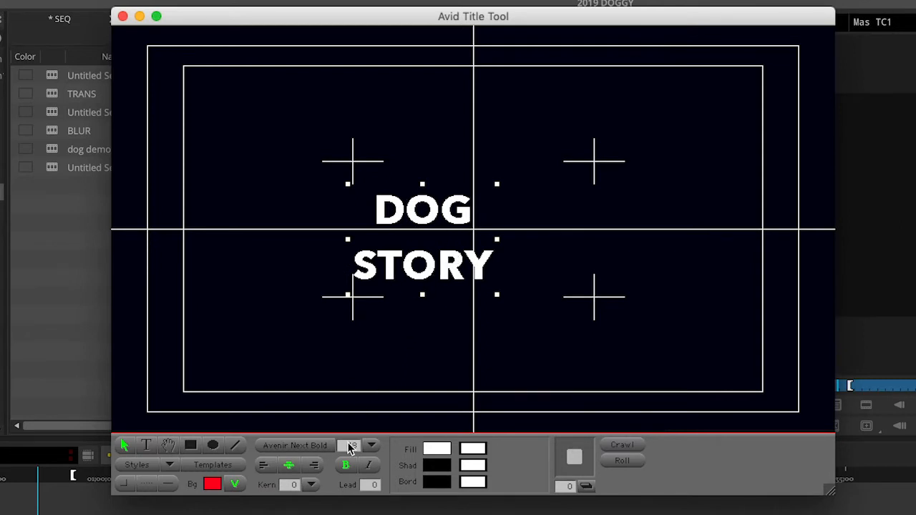
click(371, 446)
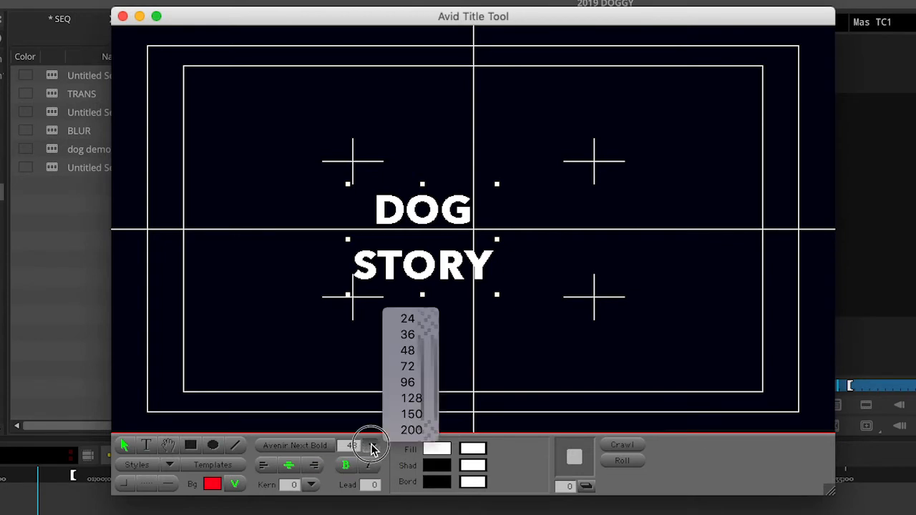
click(372, 446)
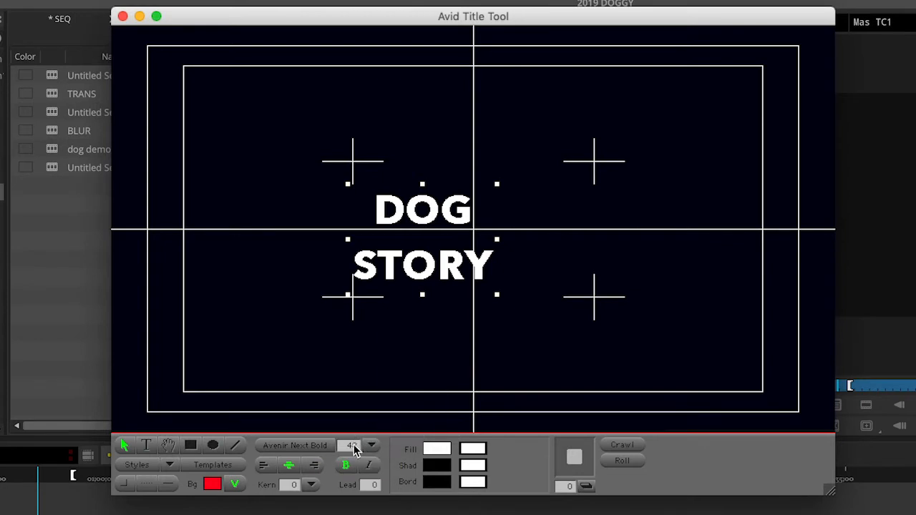
click(355, 446)
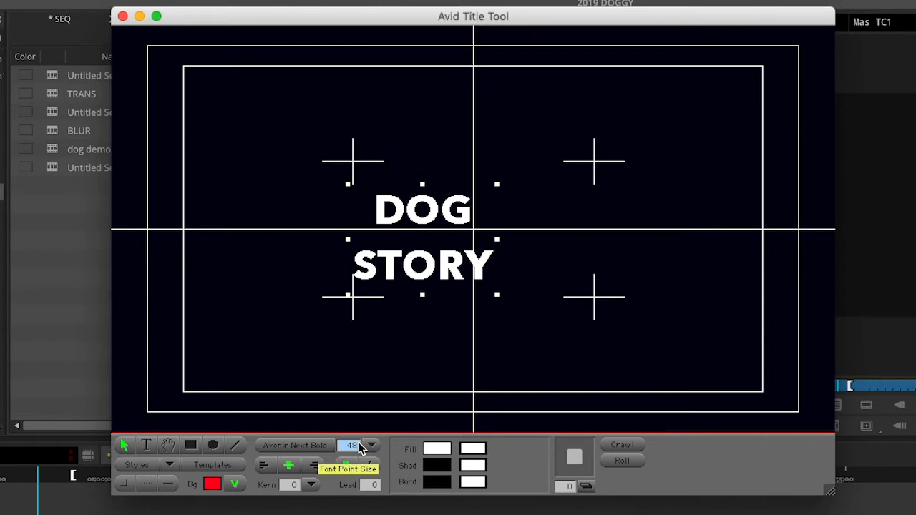
text(60)
key(Return)
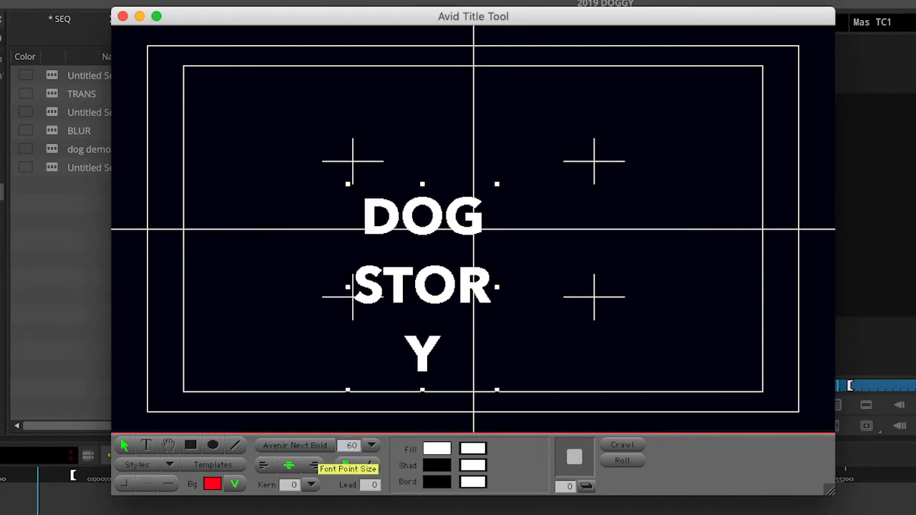
Widen the DOG STORY text box so STORY fits, keeping its lines centre-justified
click(414, 222)
drag(414, 222, 436, 152)
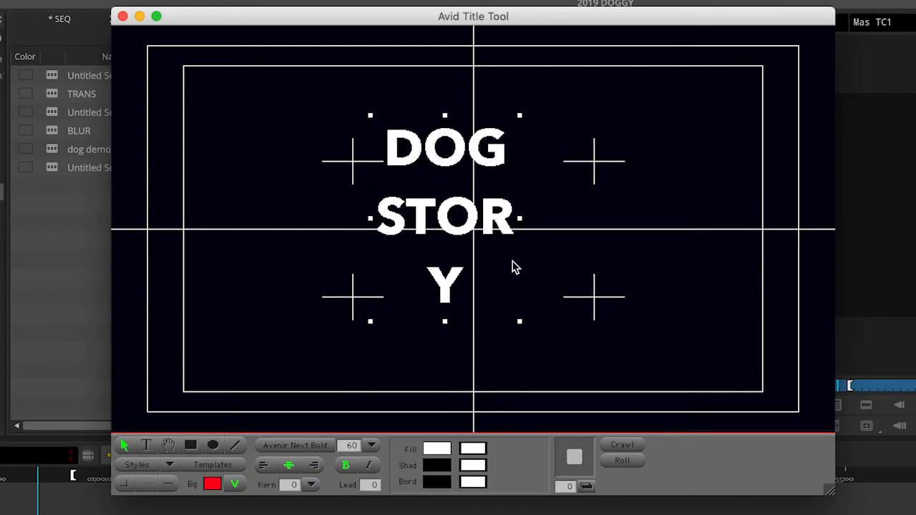
click(518, 323)
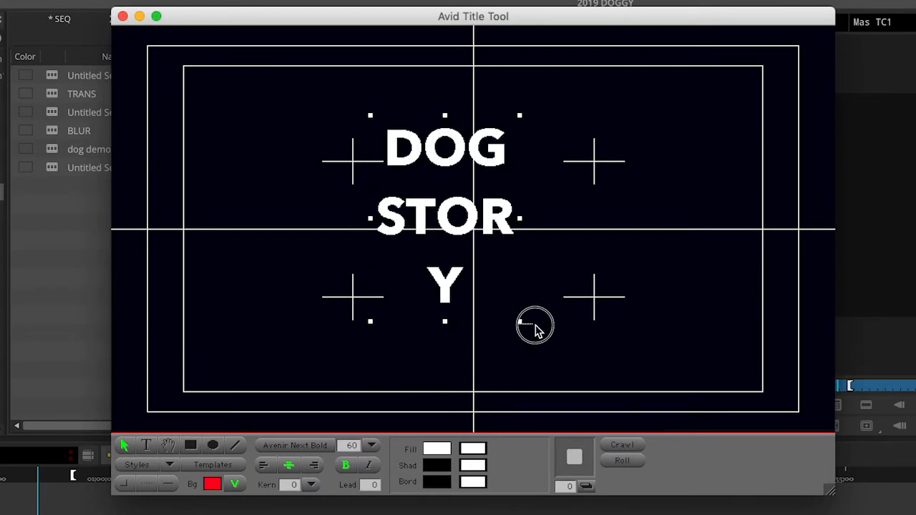
click(512, 308)
drag(519, 324, 642, 323)
click(556, 212)
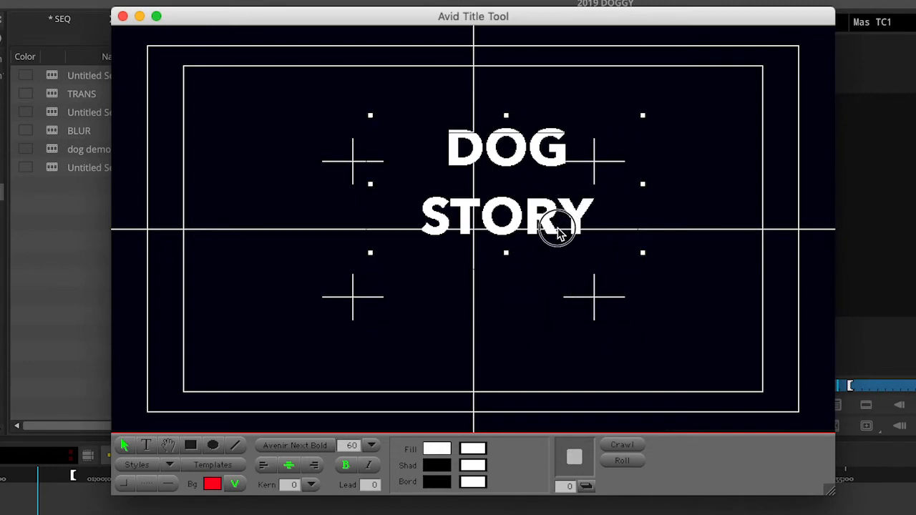
drag(556, 228, 565, 231)
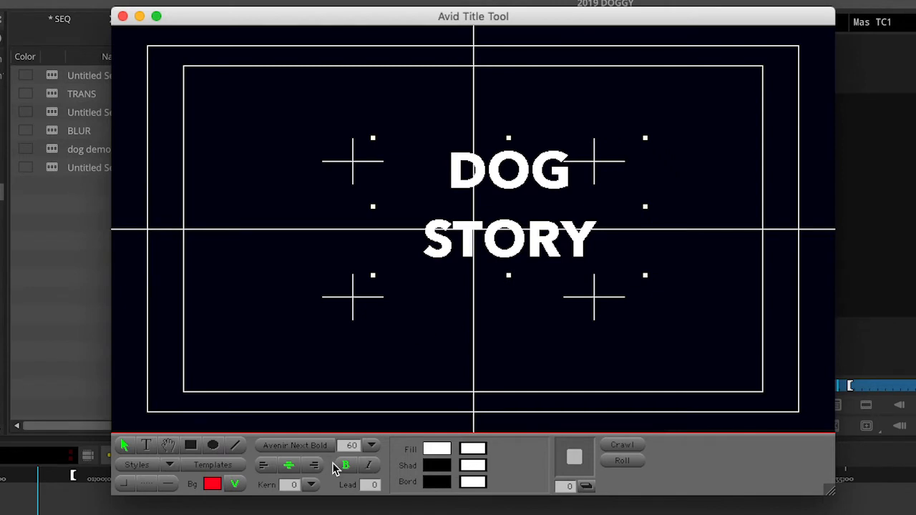
click(312, 469)
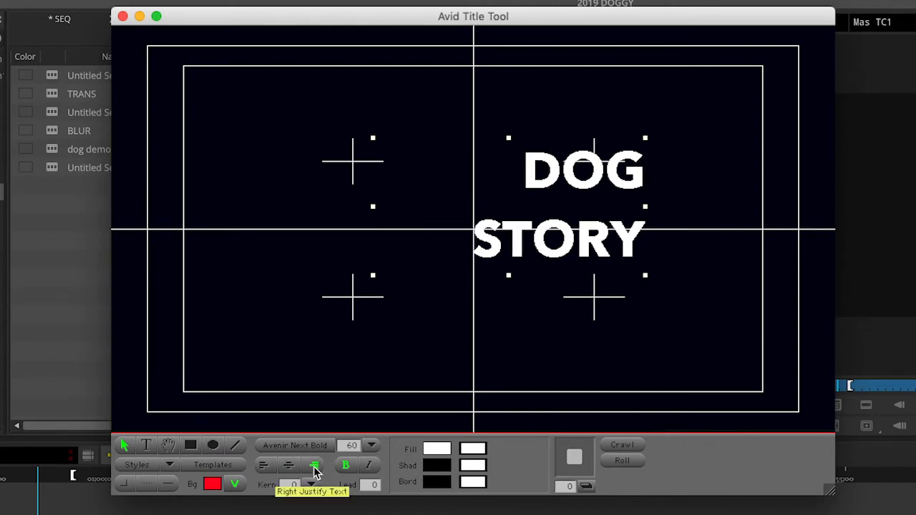
click(265, 468)
click(289, 465)
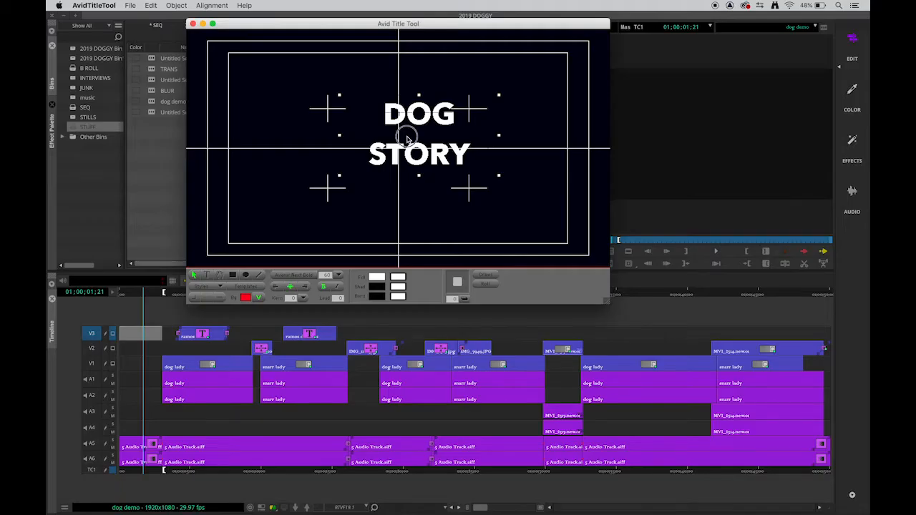
drag(406, 138, 398, 127)
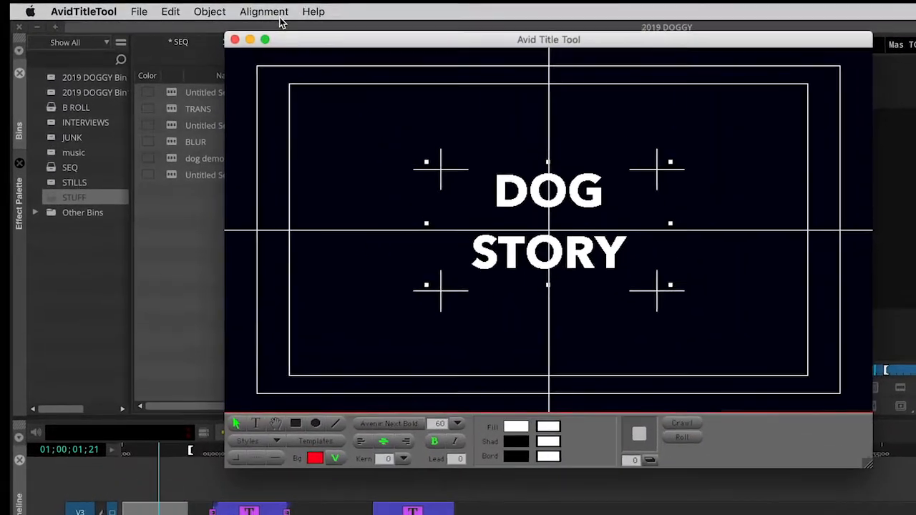
Centre the title horizontally and vertically in the frame using the Alignment menu
click(276, 13)
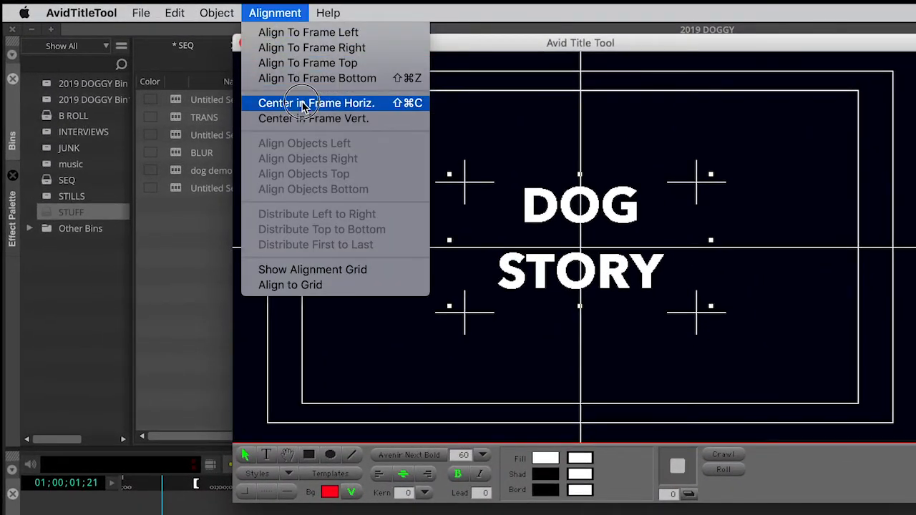
click(305, 105)
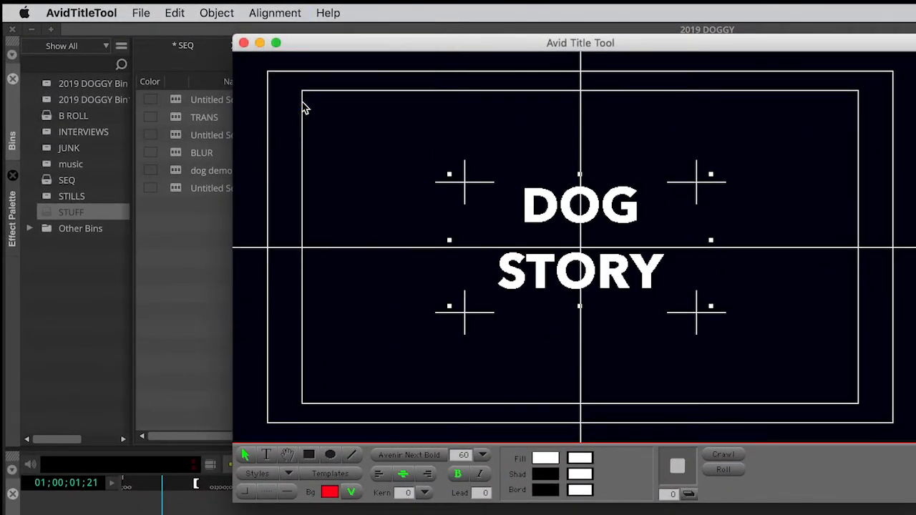
click(277, 13)
click(304, 119)
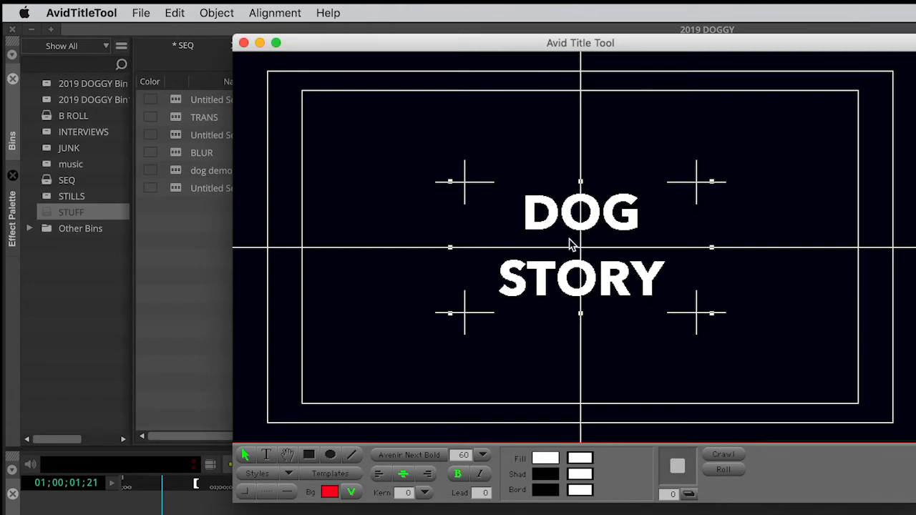
drag(592, 209, 594, 265)
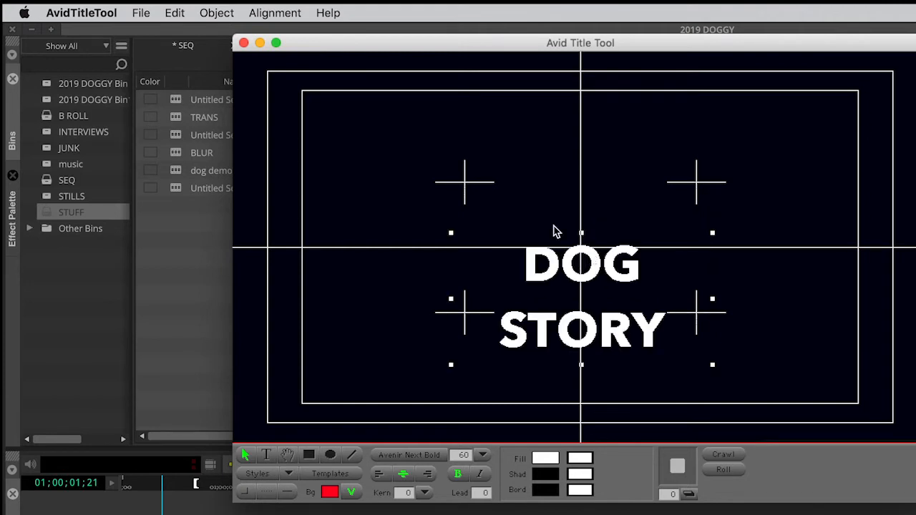
click(287, 20)
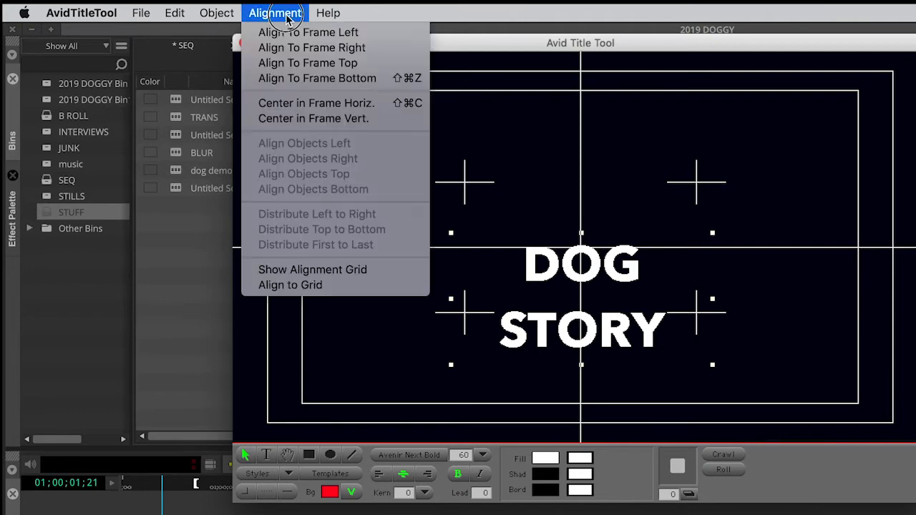
click(304, 102)
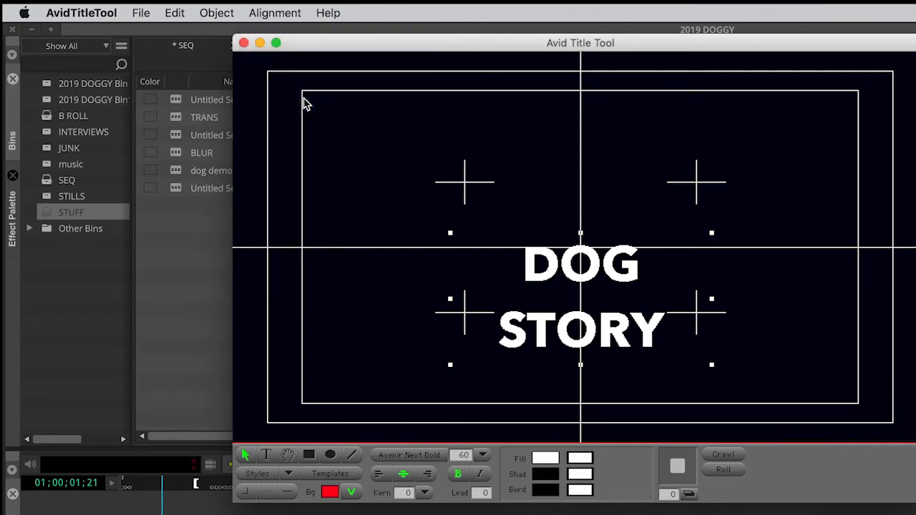
click(290, 14)
click(303, 117)
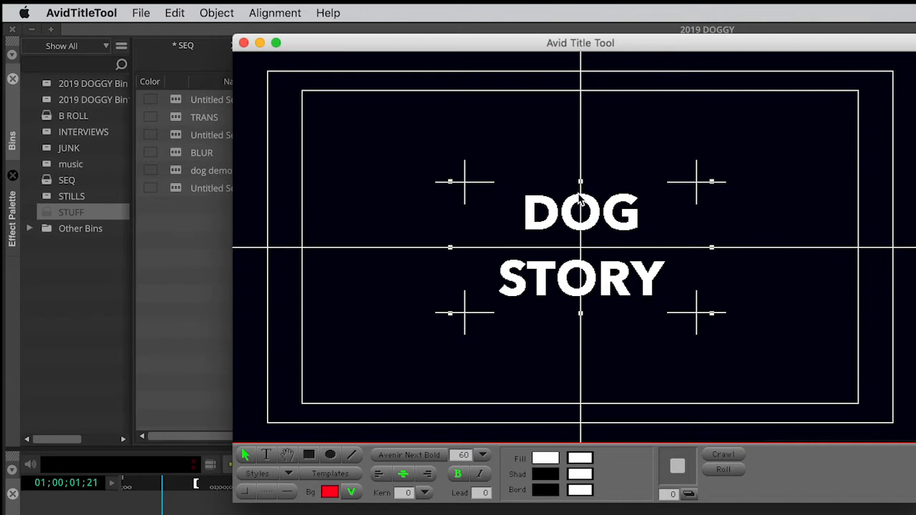
Change the DOG STORY fill colour from white to blue in the Color Picker
double_click(548, 461)
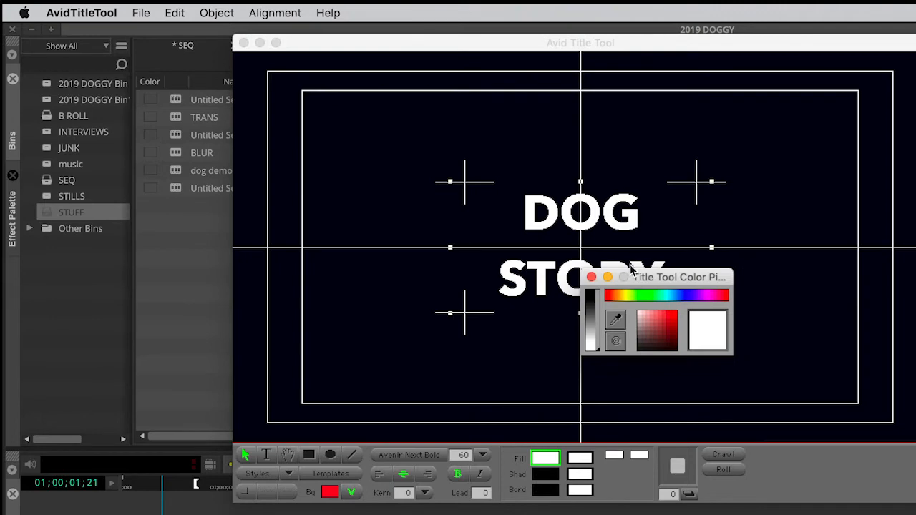
click(659, 298)
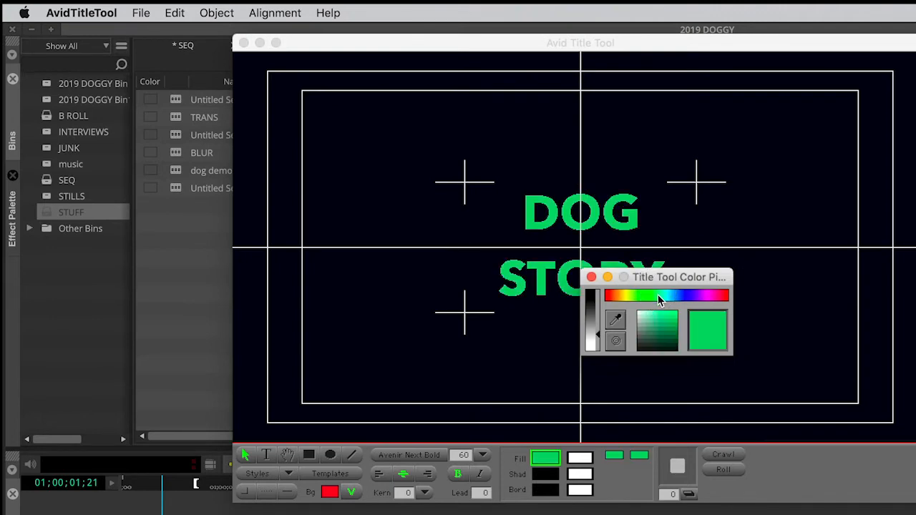
click(675, 298)
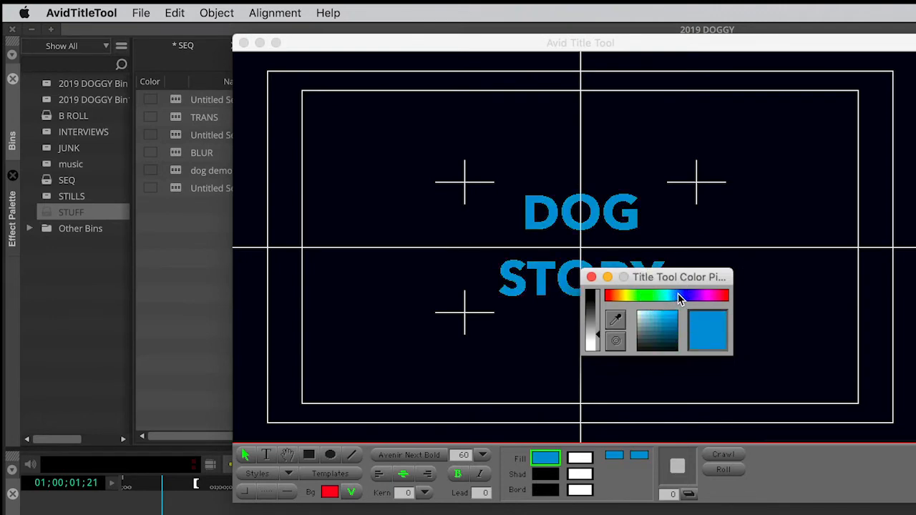
click(591, 277)
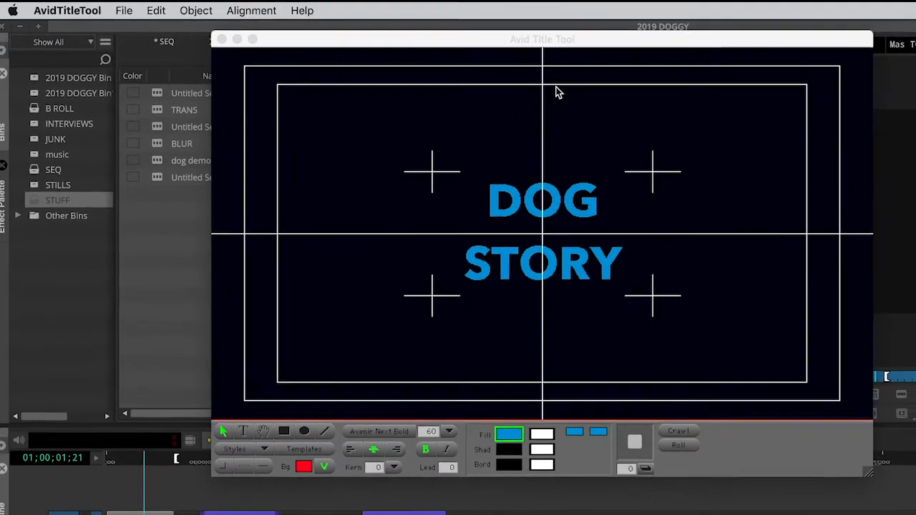
Choose File > Save Title to bring up the Save Title dialog
click(550, 39)
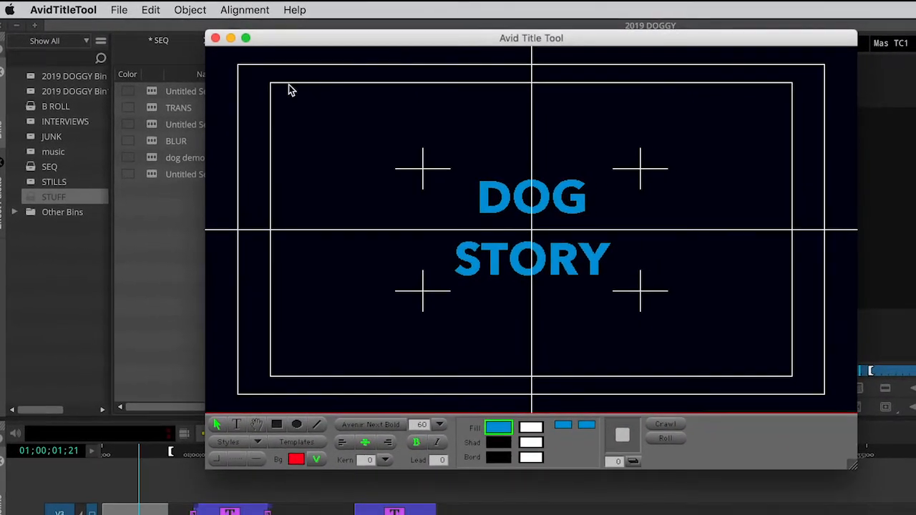
click(119, 11)
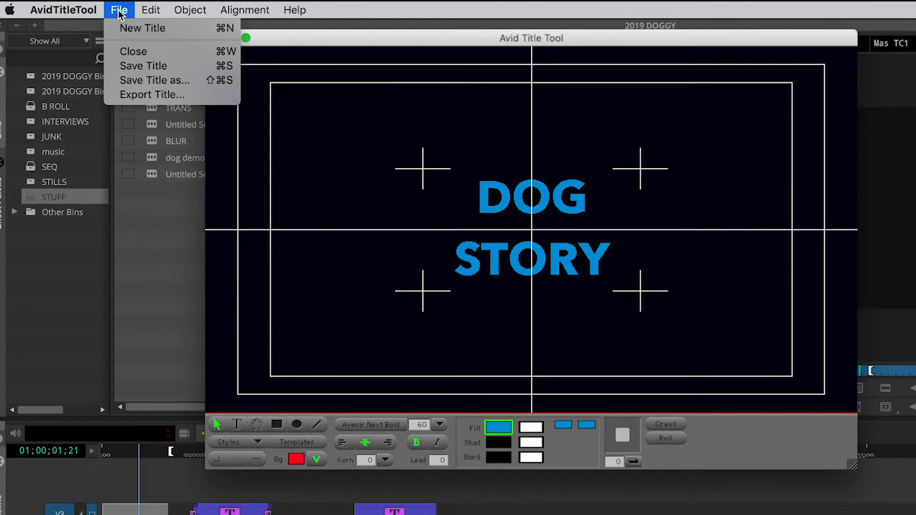
click(264, 36)
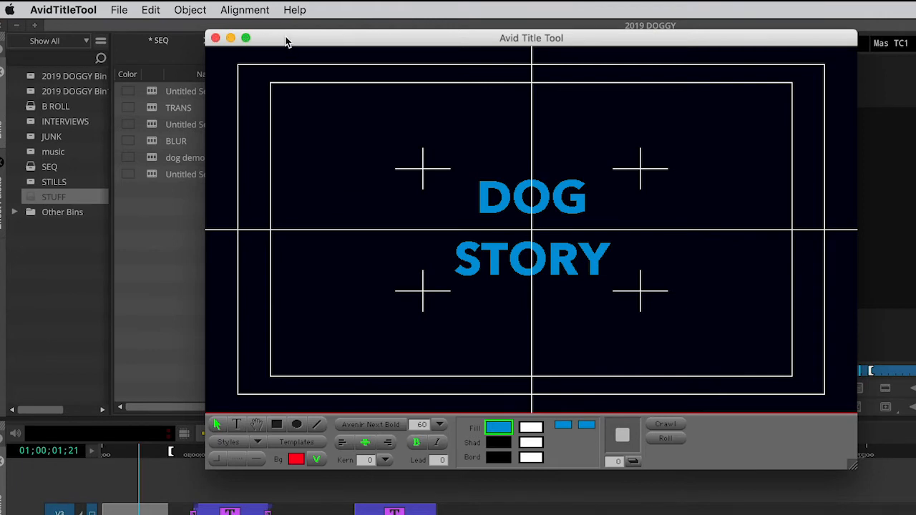
click(119, 13)
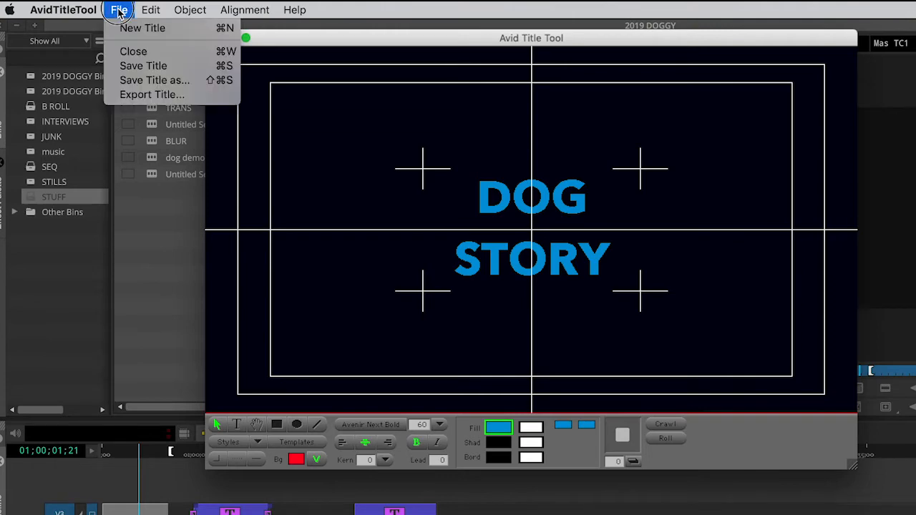
click(141, 69)
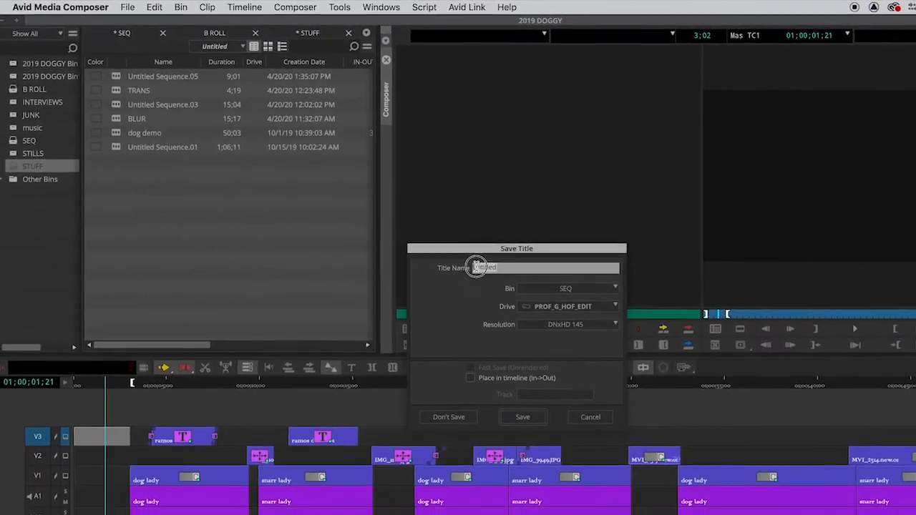
Save the title as DOG STORY into the STUFF bin
text(DOG ST)
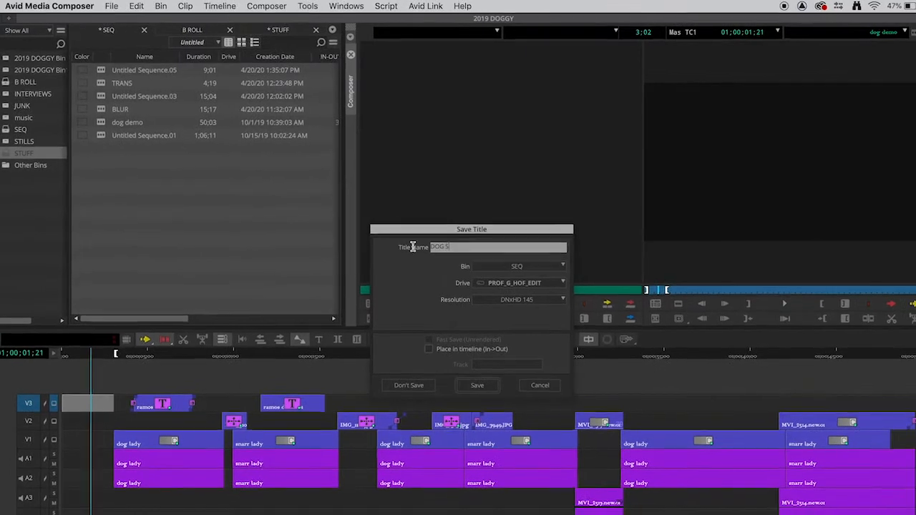
text(ORY)
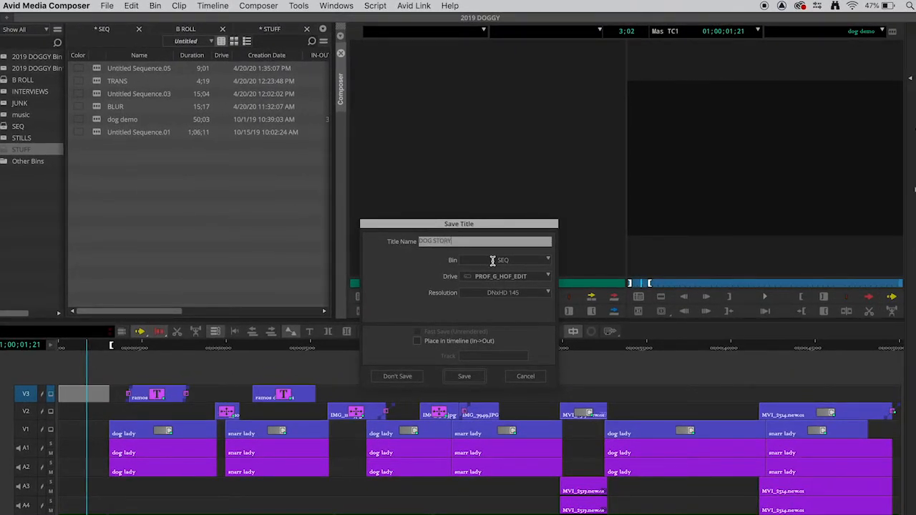
click(547, 260)
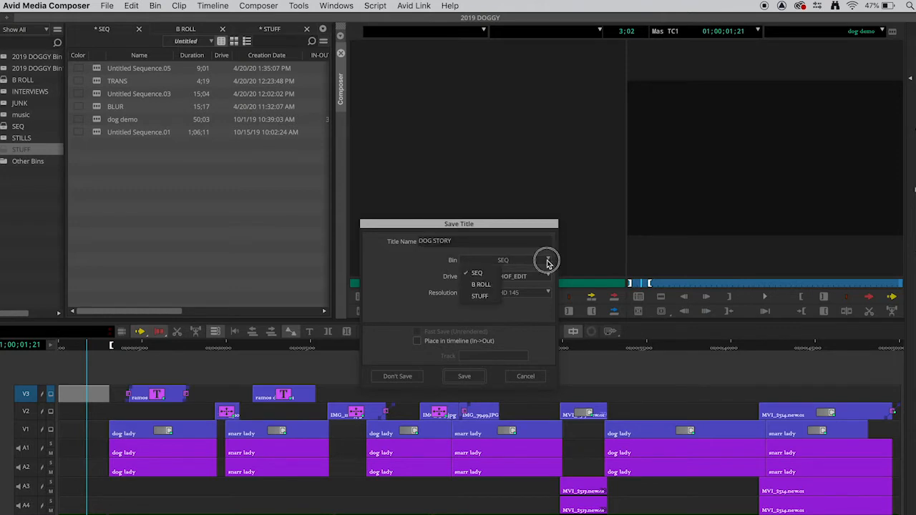
click(490, 299)
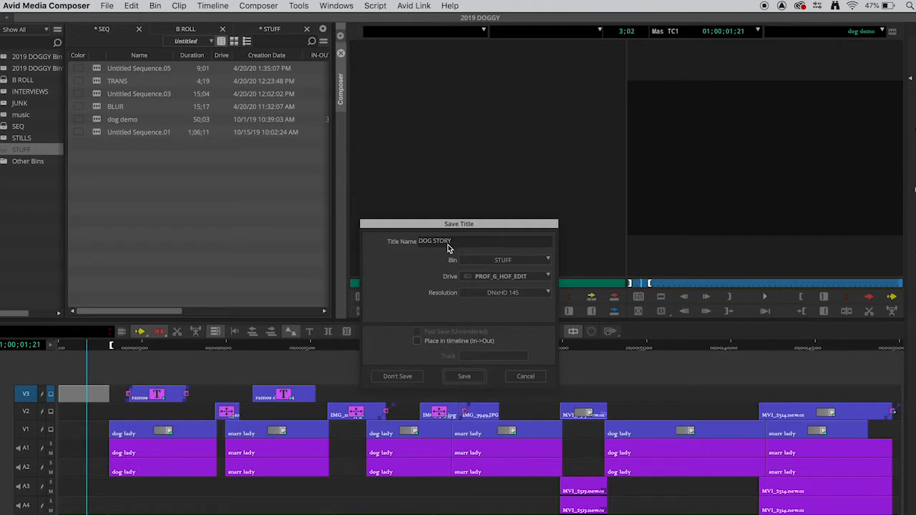
click(477, 377)
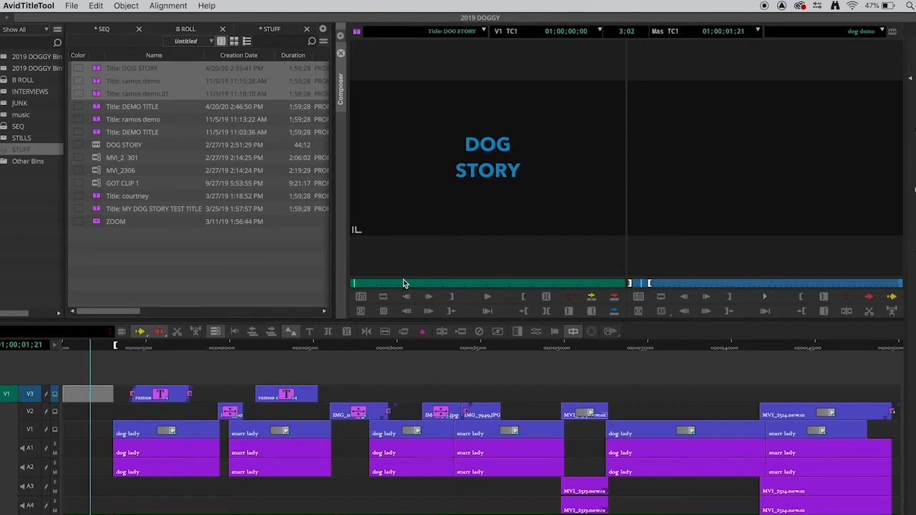
Mark an out on the DOG STORY title and overwrite it onto track V3
drag(377, 287, 396, 289)
click(453, 296)
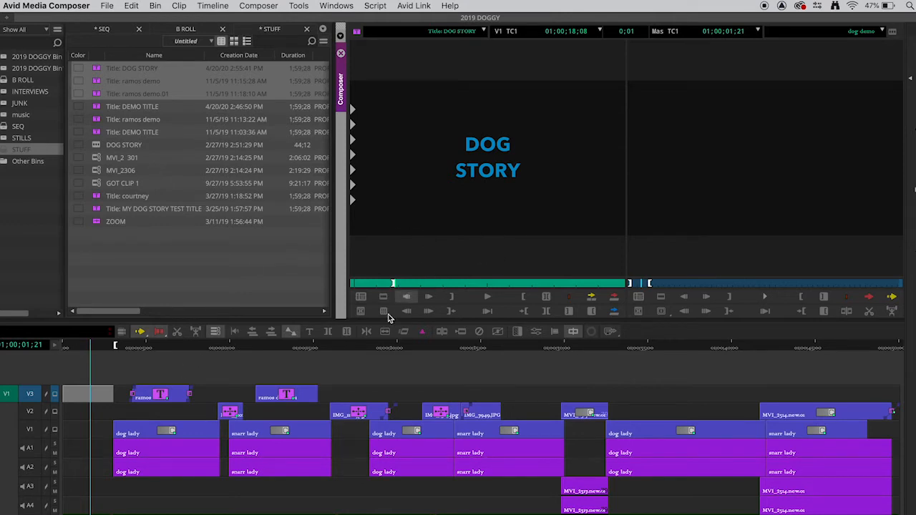
click(614, 297)
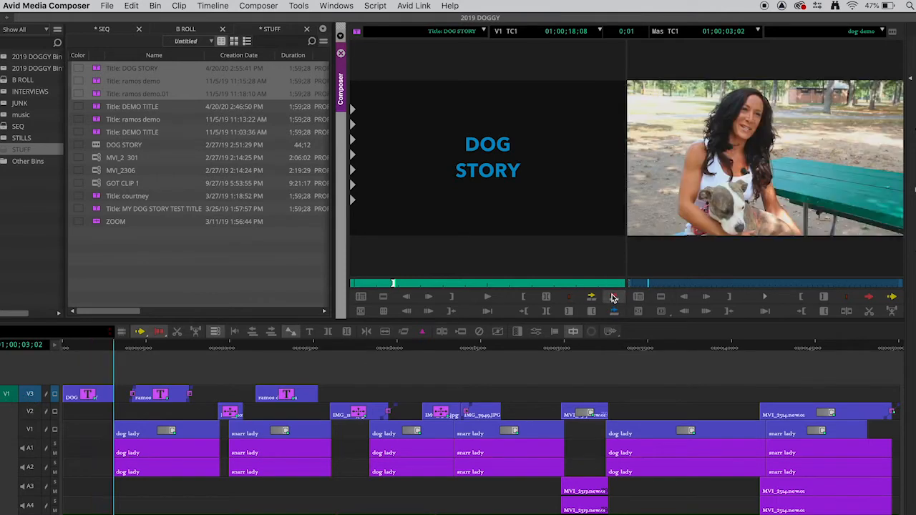
Play the sequence from the start to review the title, then park at its end
drag(100, 355, 60, 347)
key(space)
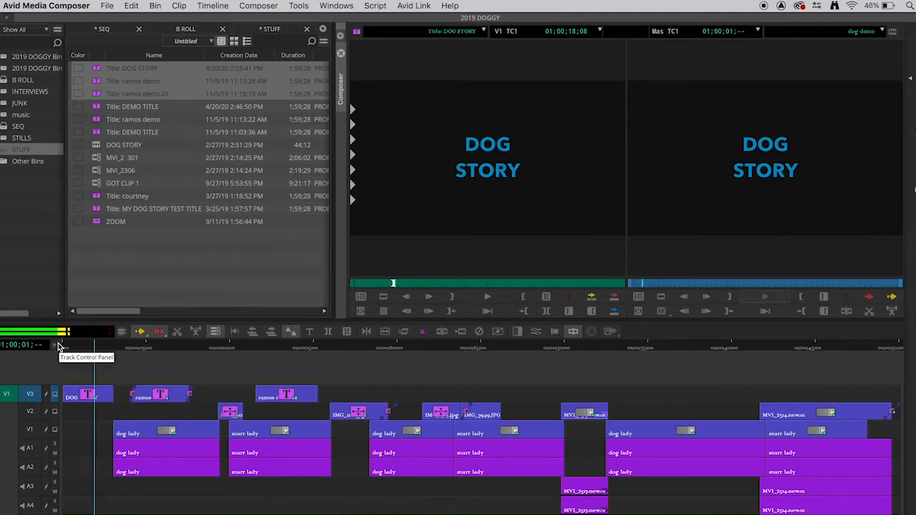
key(space)
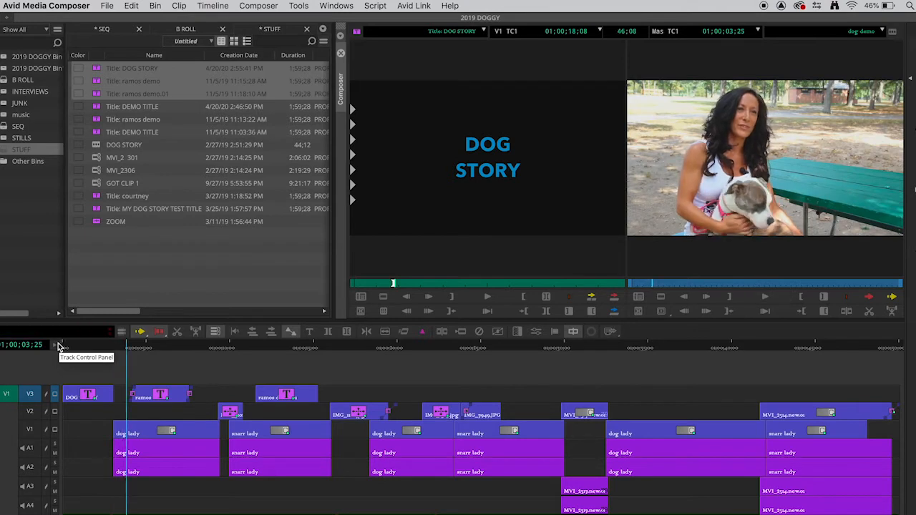
drag(116, 347, 113, 348)
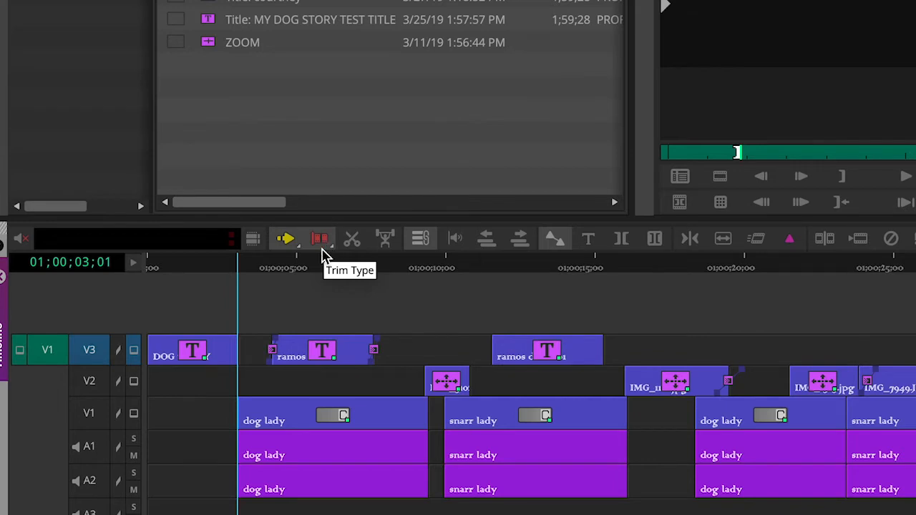
Select the DOG title's tail for trimming, loop-play it, then park at the title's end
click(239, 352)
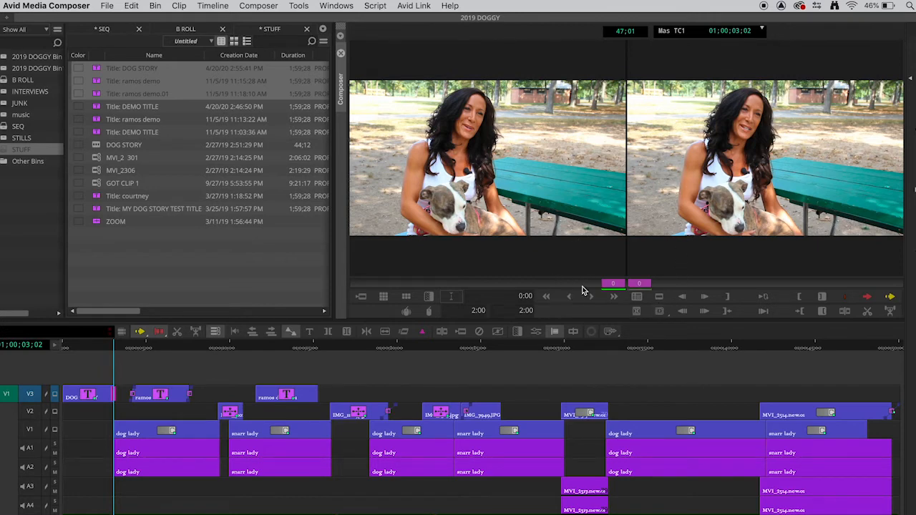
click(613, 297)
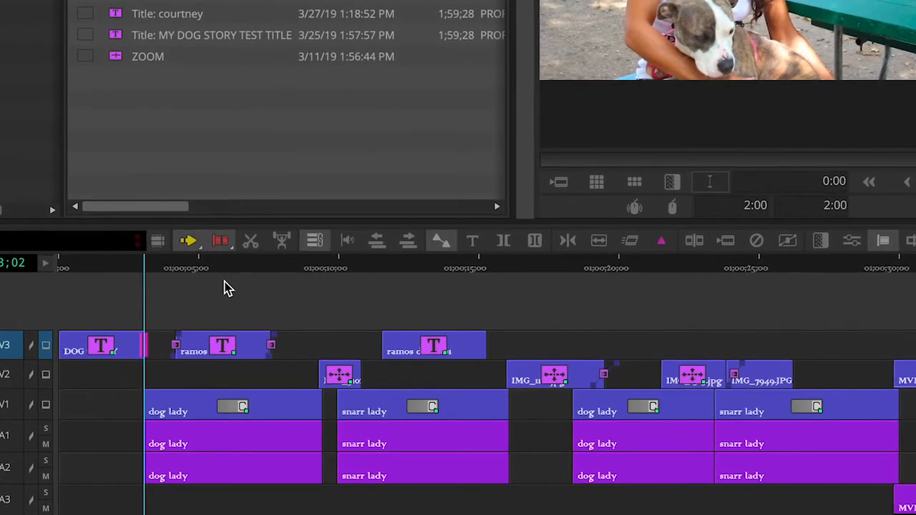
click(236, 268)
click(227, 244)
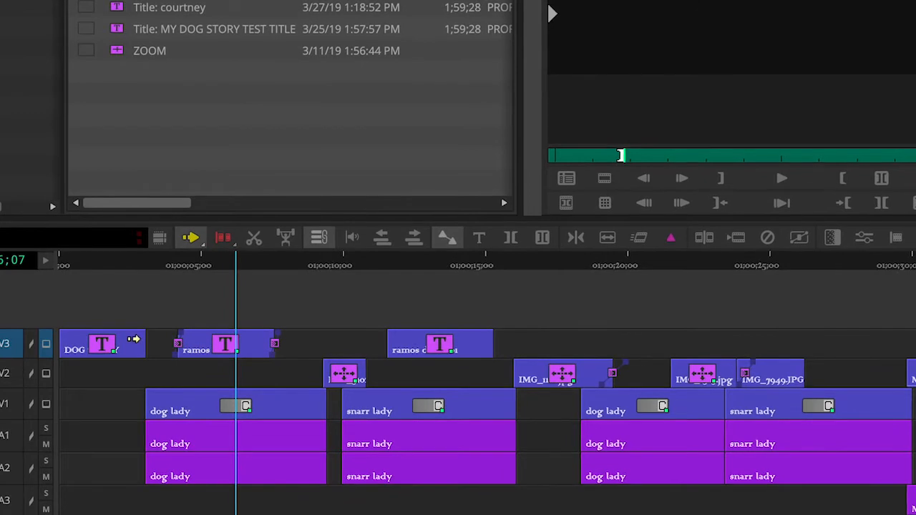
click(201, 242)
click(146, 342)
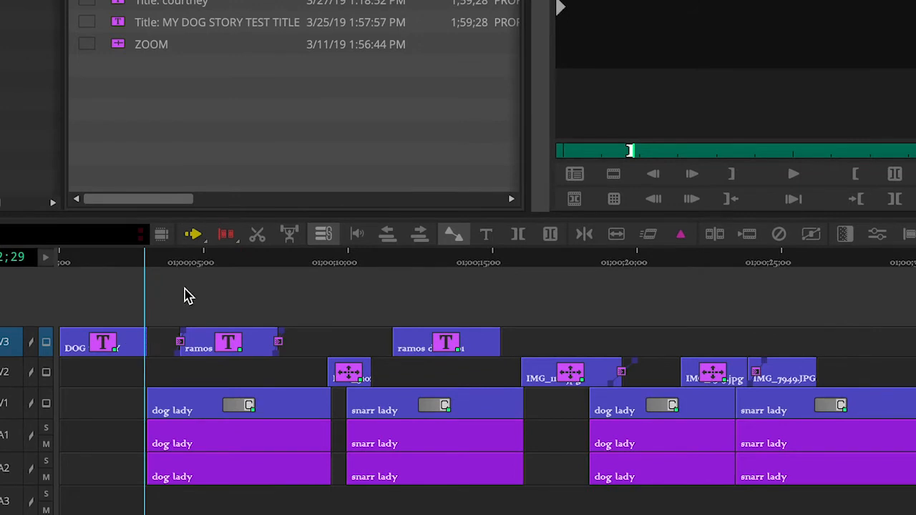
Re-enter trim on the DOG title's tail and extend it about five frames
click(227, 239)
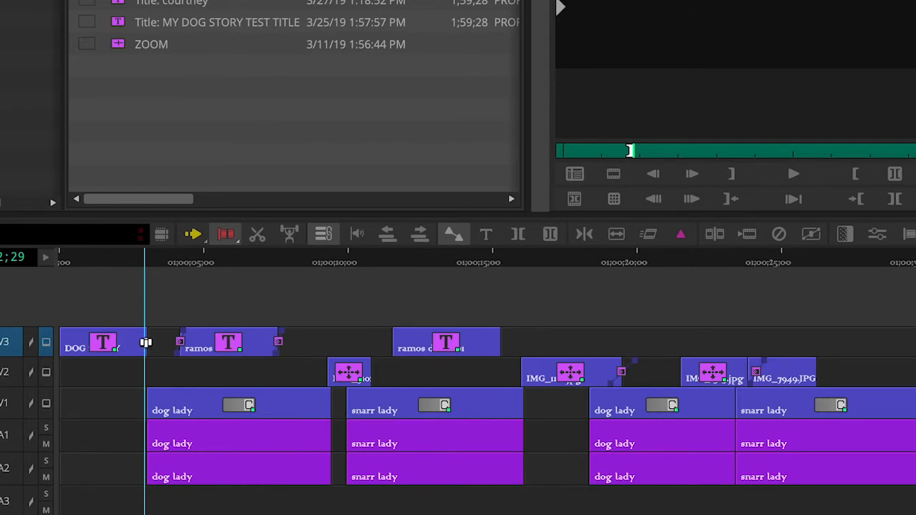
click(145, 342)
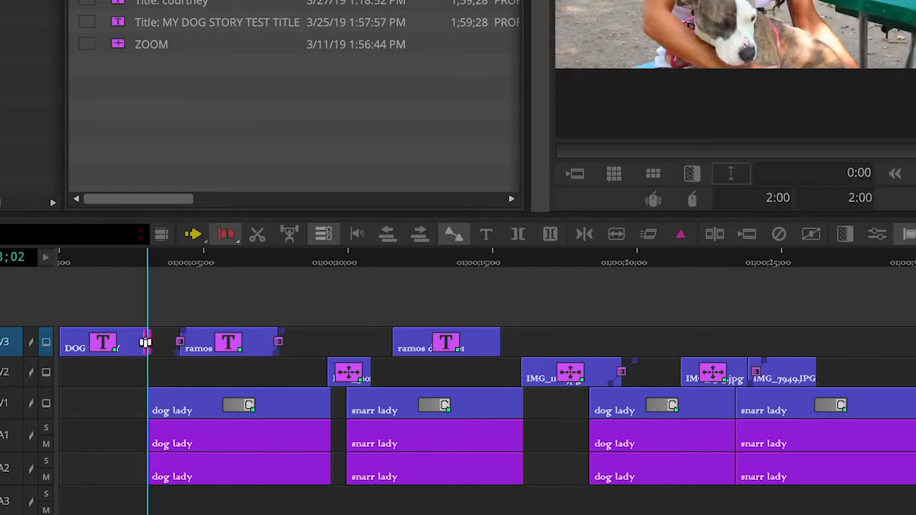
click(145, 343)
mouse_move(147, 345)
mouse_down()
mouse_move(145, 354)
mouse_move(156, 351)
mouse_up()
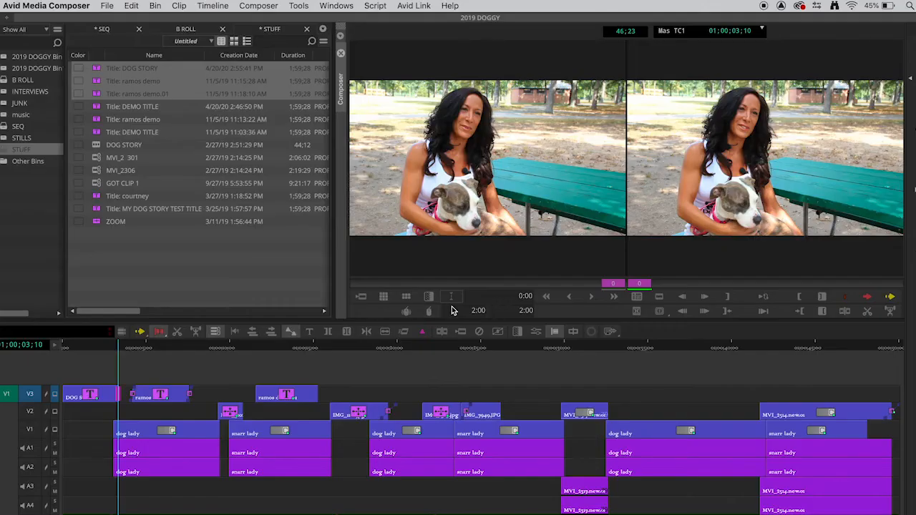
Trim the DOG/ramos cut six frames left, then exit trim and review the DOG STORY title
click(118, 395)
drag(118, 395, 113, 394)
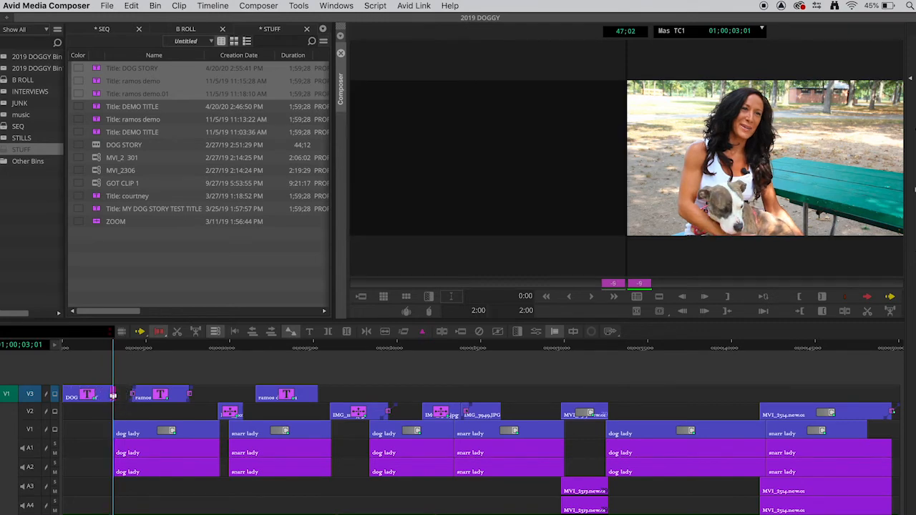
click(103, 348)
drag(105, 349, 84, 361)
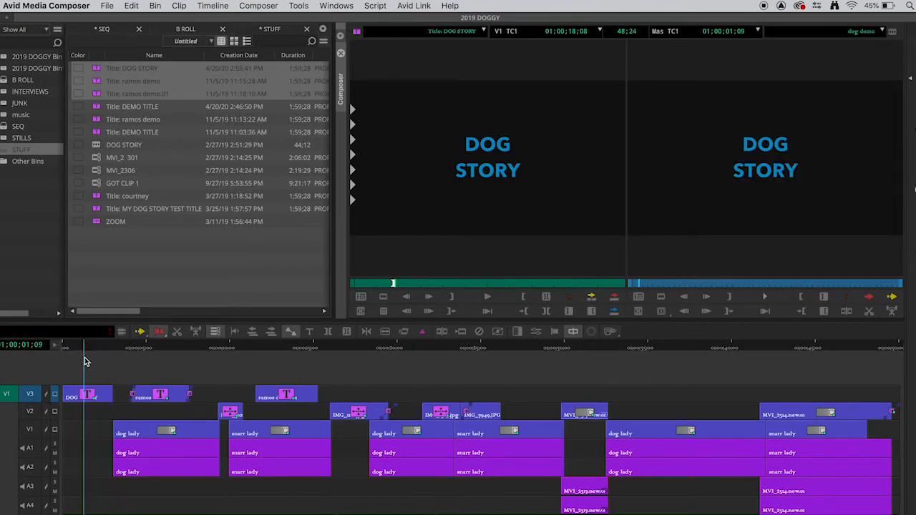
drag(86, 353, 88, 351)
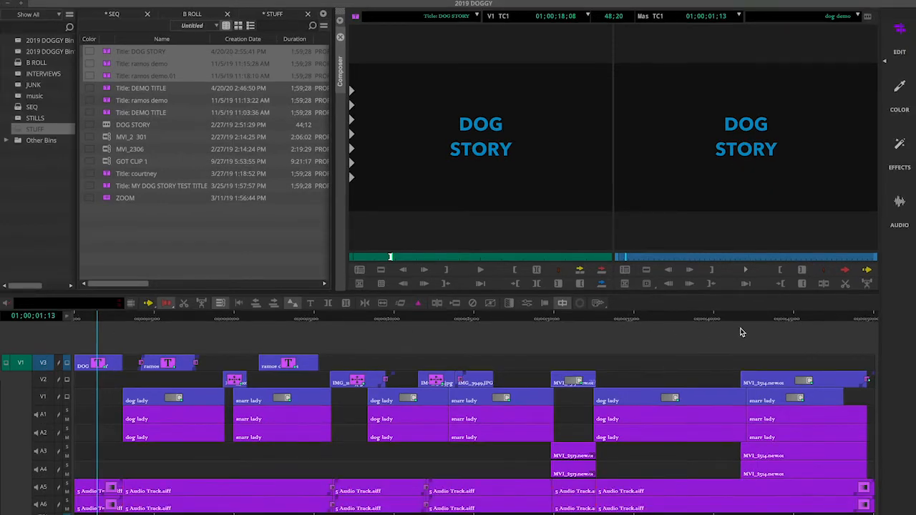
Open the DOG STORY title in the Title Tool without promoting it to Marquee
click(900, 147)
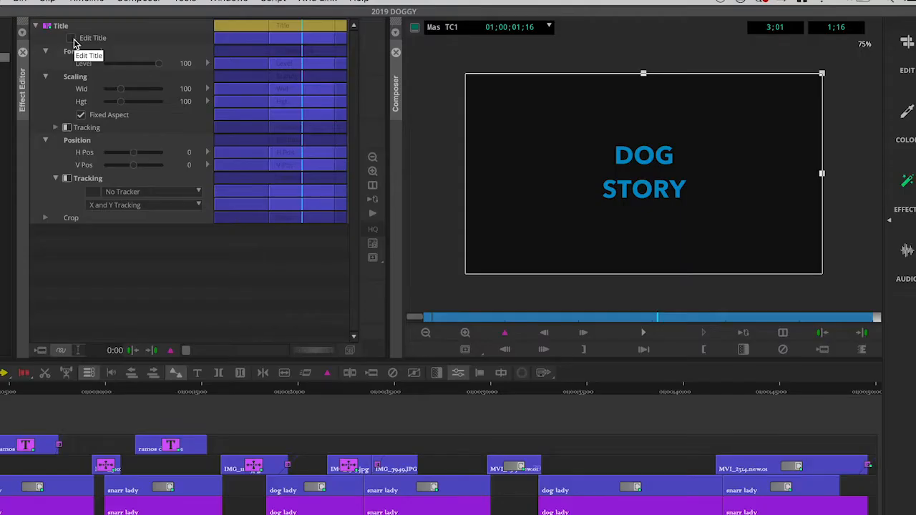
click(73, 40)
click(75, 43)
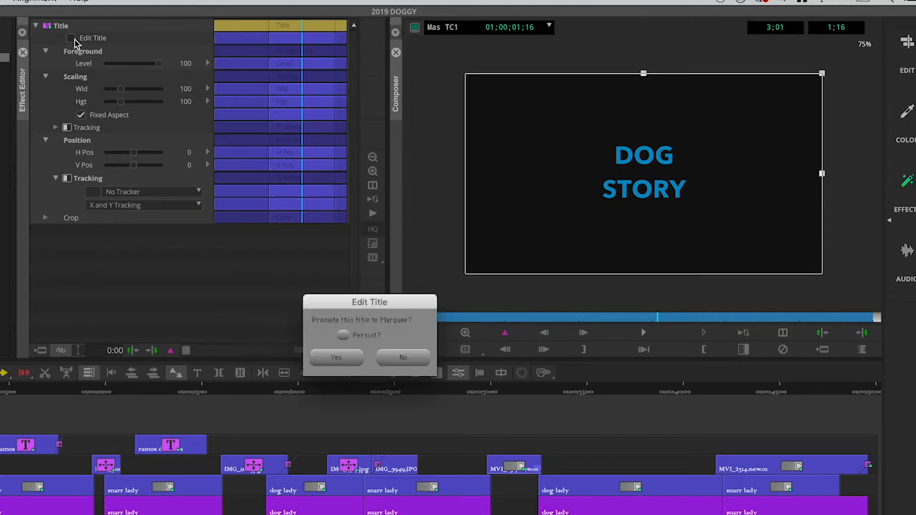
click(405, 357)
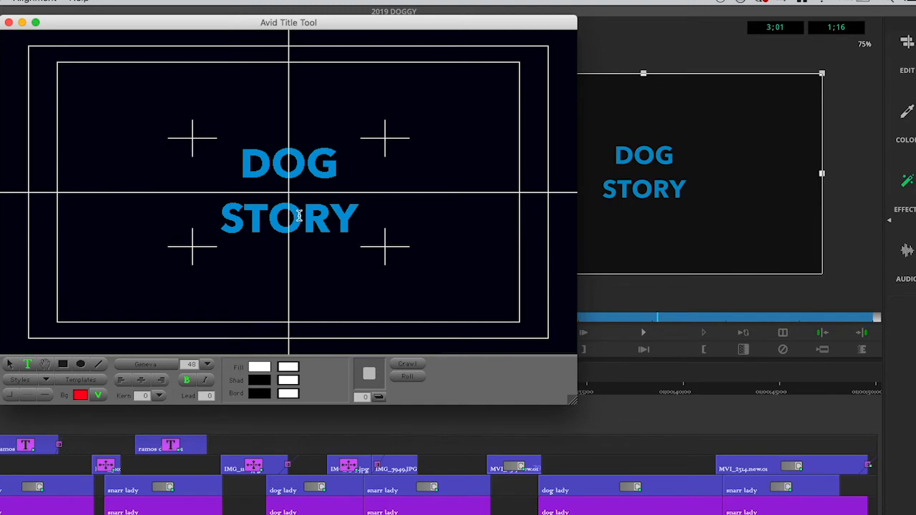
Make both lines of the DOG STORY text white, then close the title editor
double_click(299, 216)
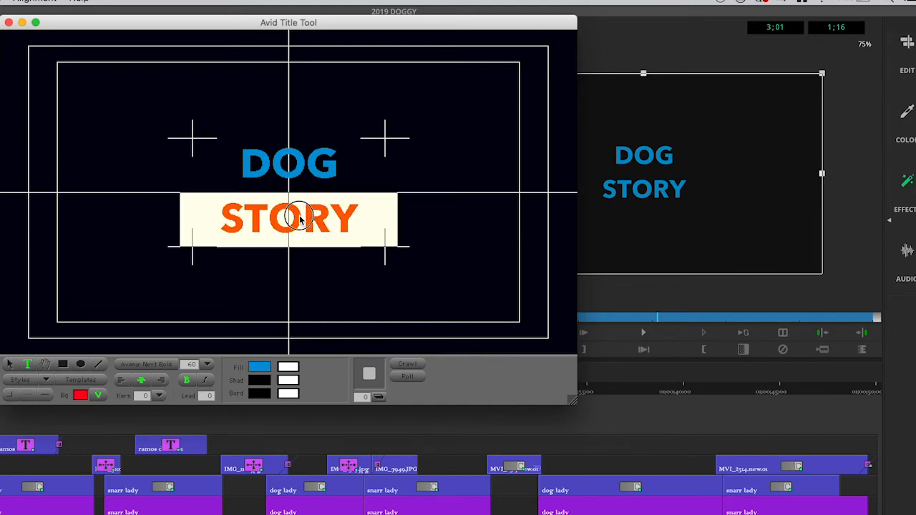
click(271, 163)
drag(247, 161, 364, 225)
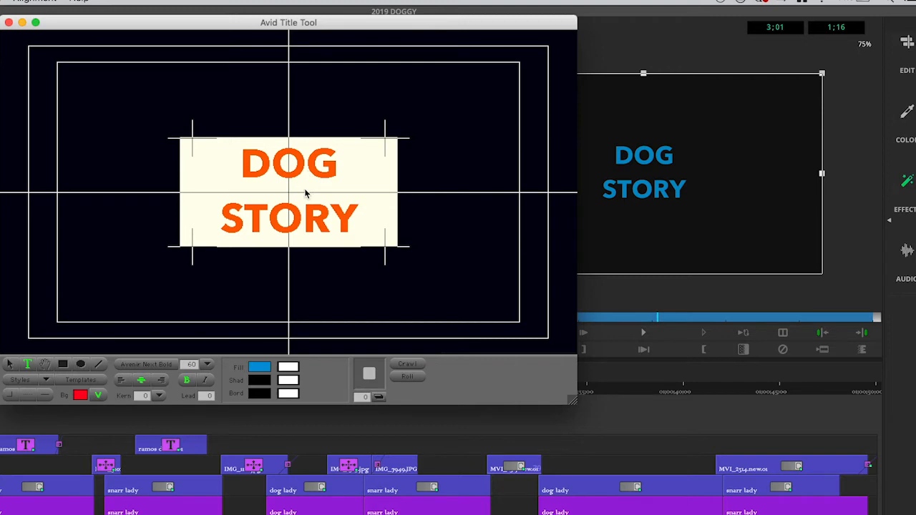
click(260, 368)
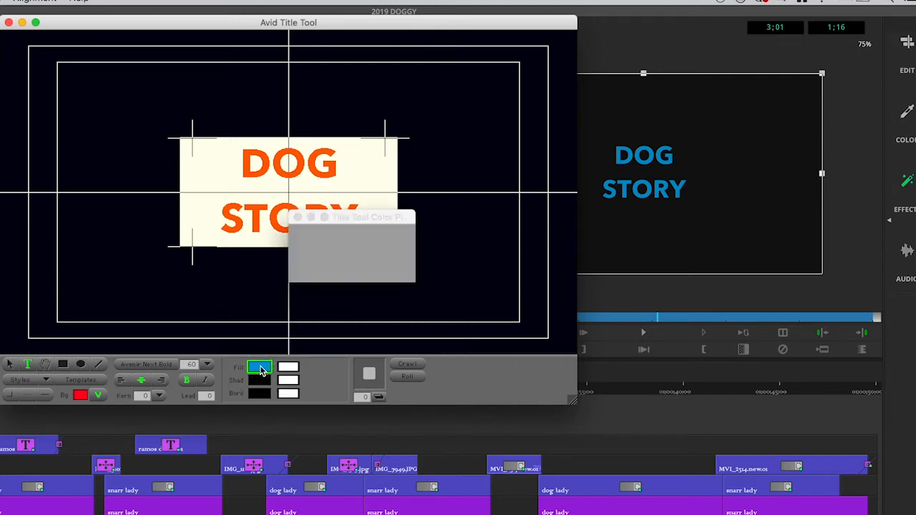
click(297, 274)
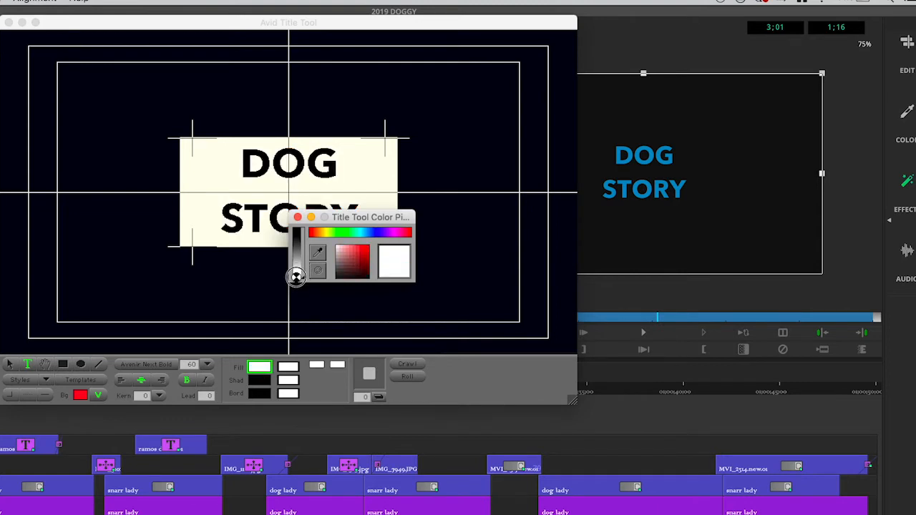
click(298, 217)
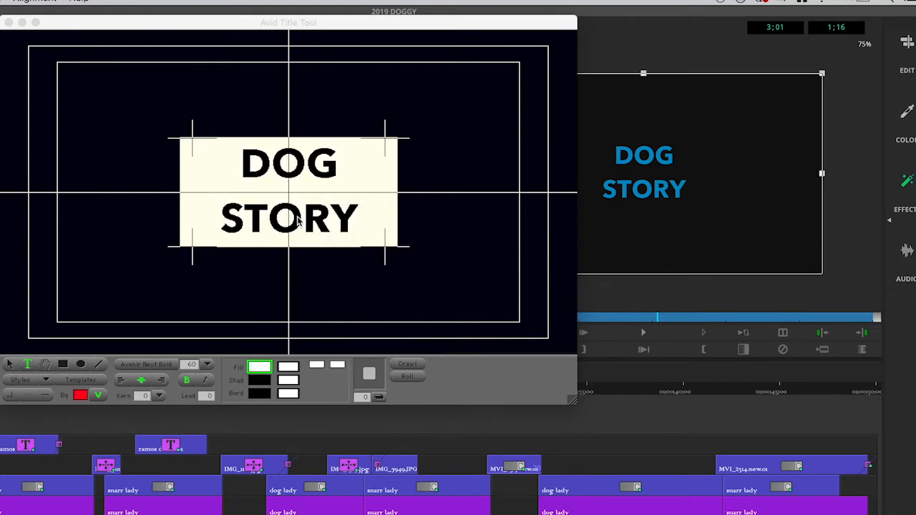
click(265, 311)
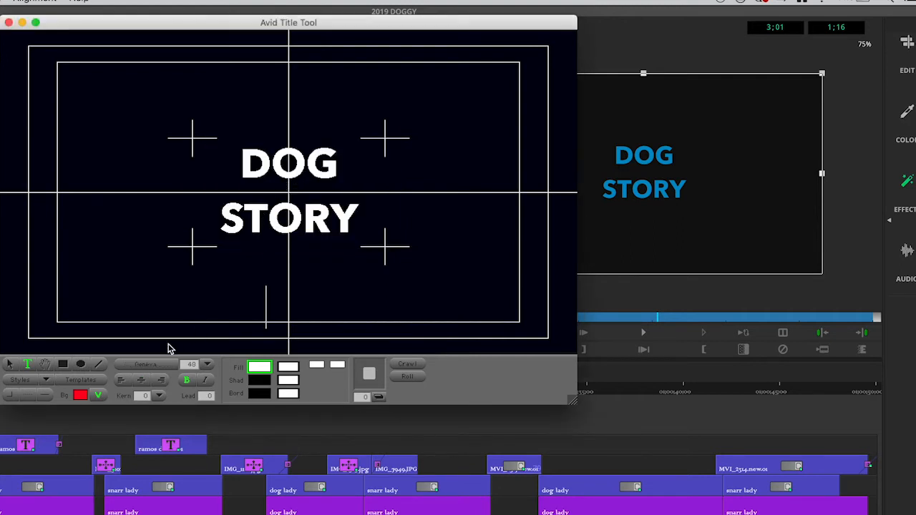
click(8, 23)
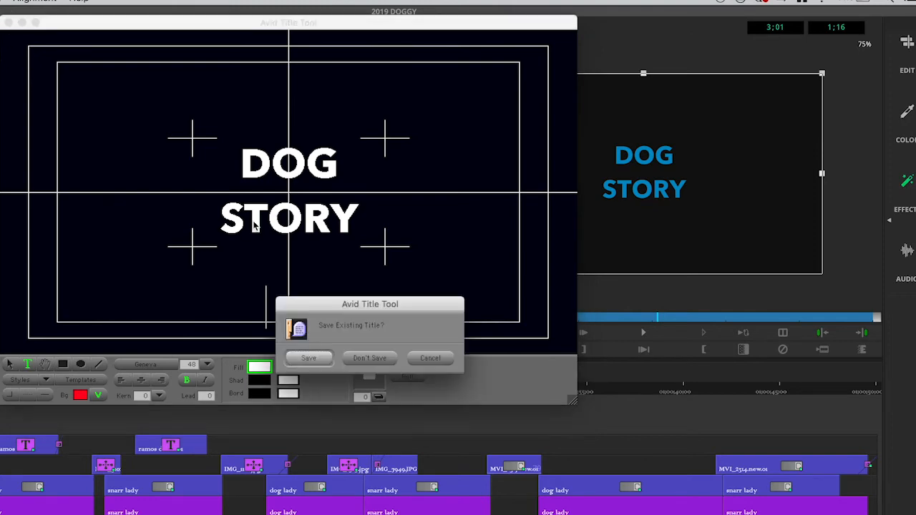
Save the changes to the existing DOG STORY title and return to the Edit workspace
click(308, 359)
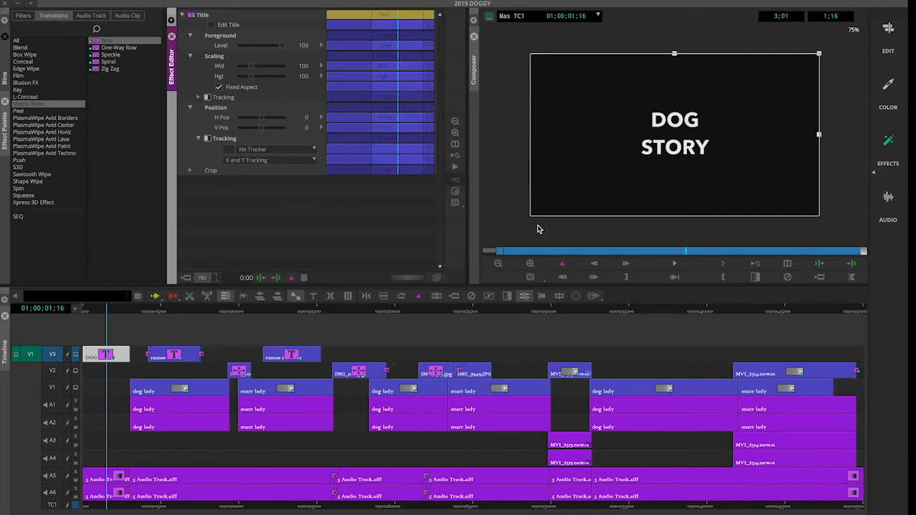
click(889, 27)
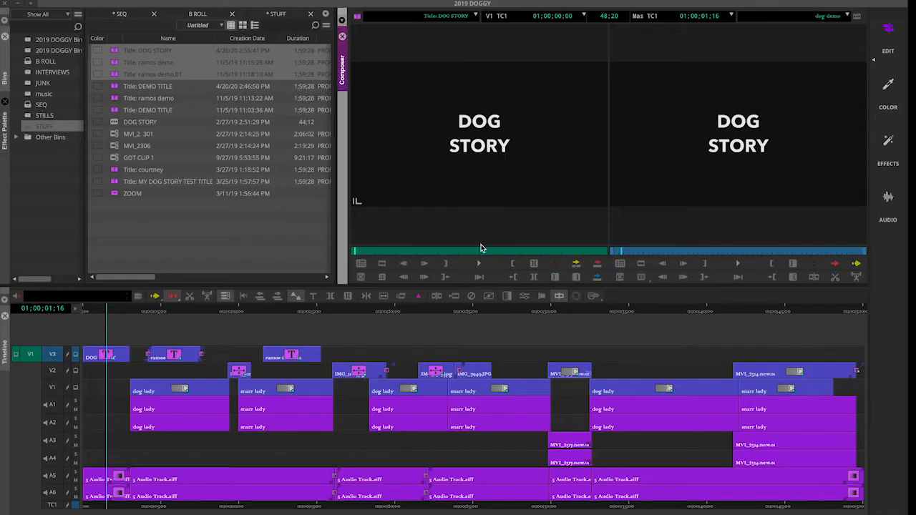
Park on the DOG STORY title in the timeline and open its effect in the Effect Editor
click(104, 313)
mouse_move(105, 313)
mouse_down()
mouse_move(78, 310)
mouse_move(138, 310)
mouse_move(105, 315)
mouse_up()
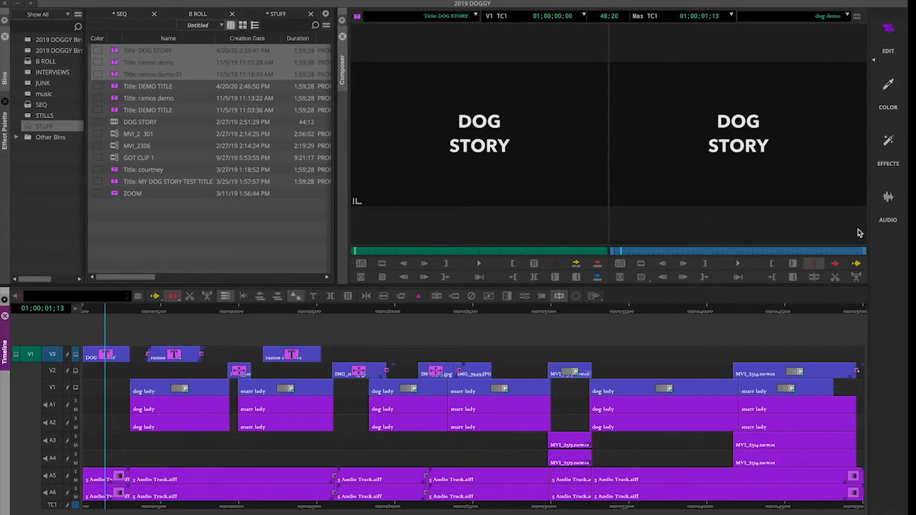
click(888, 143)
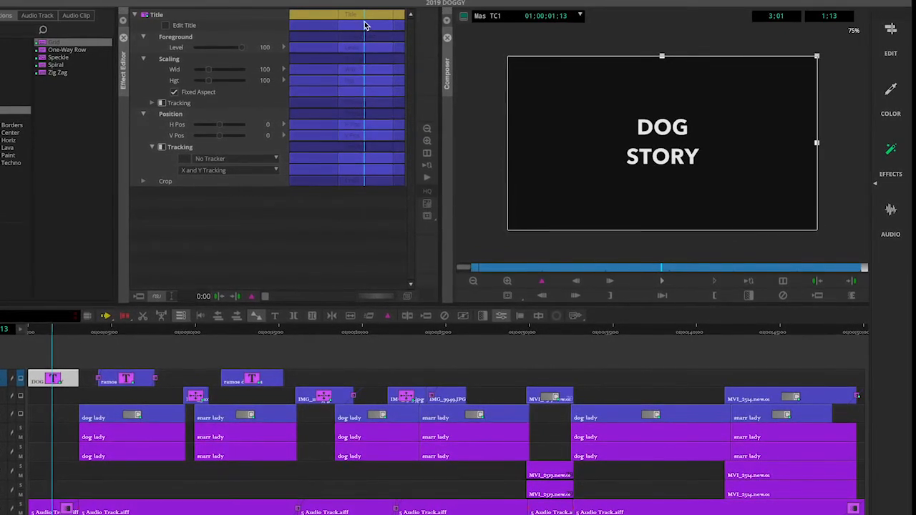
At 01;00;00;00, set the DOG STORY title's H Pos to -694, off the left edge
drag(364, 26, 334, 27)
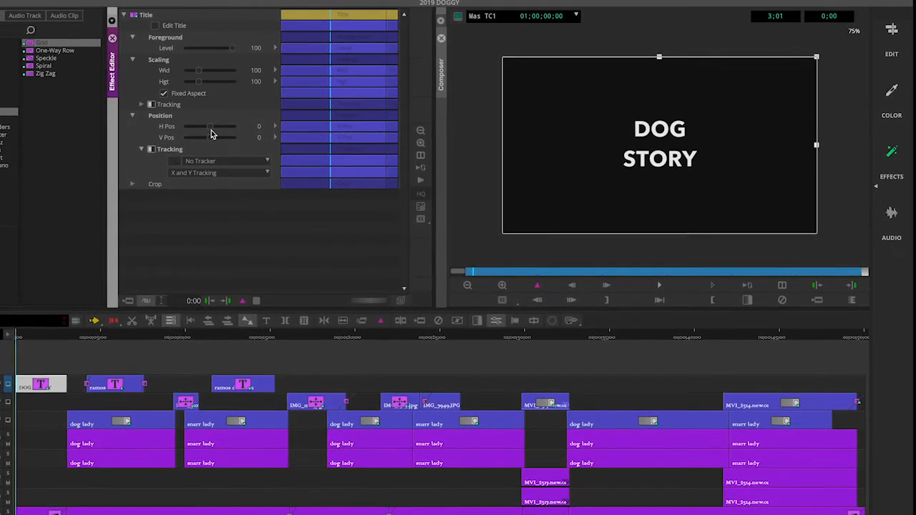
click(466, 285)
click(501, 286)
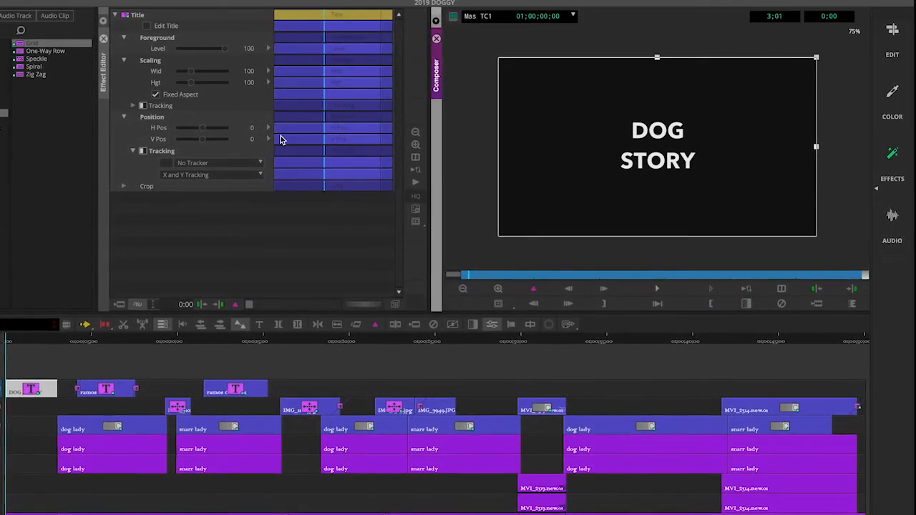
click(321, 16)
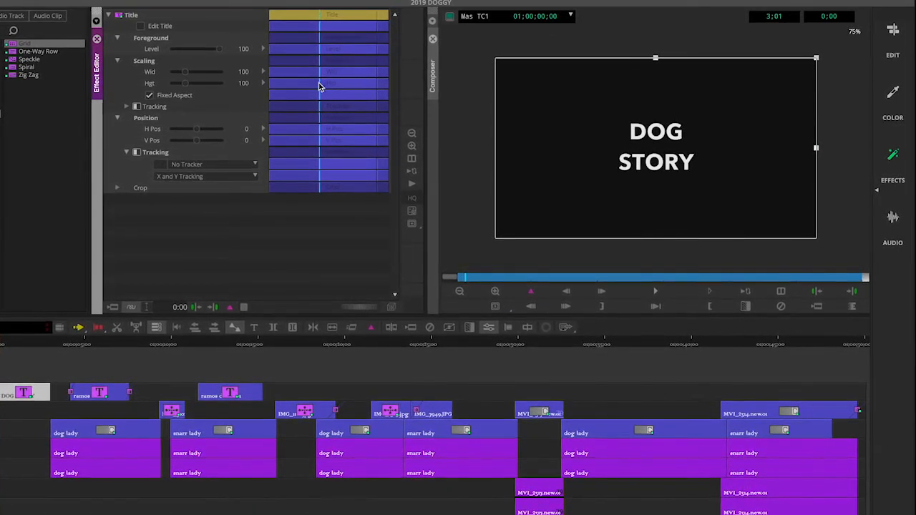
click(195, 131)
drag(193, 133, 172, 134)
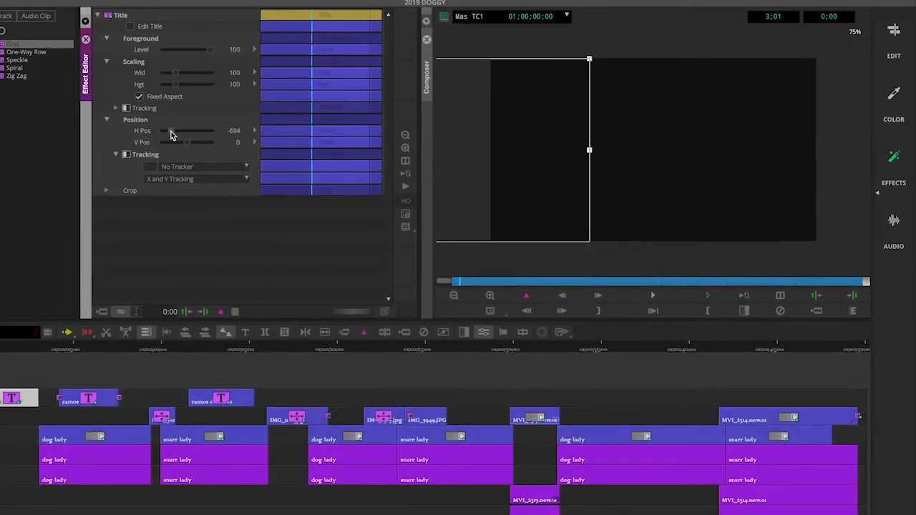
click(220, 312)
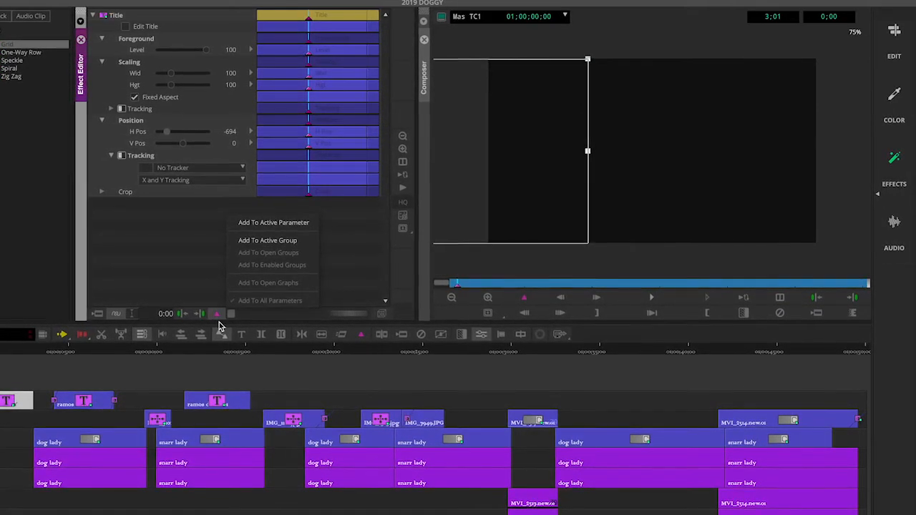
Keyframe all parameters at the title's first frame and again a few frames later
click(203, 284)
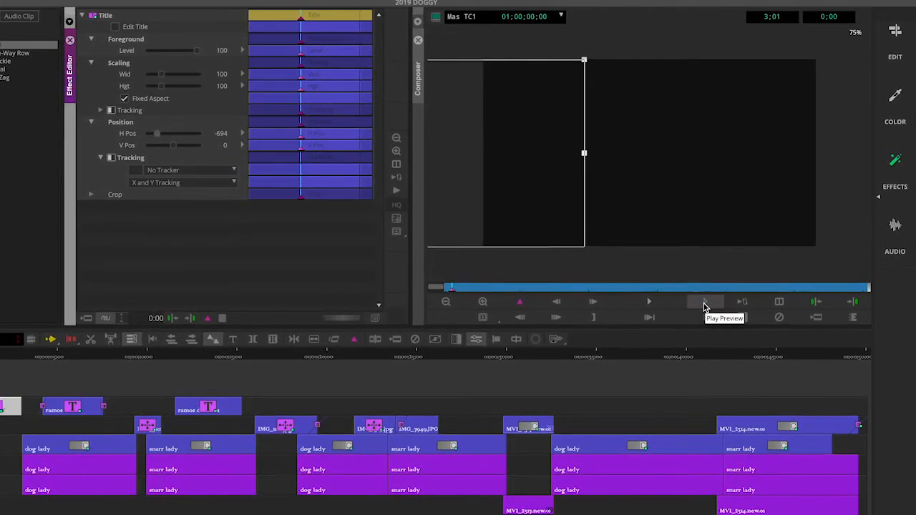
click(594, 306)
click(594, 306)
click(594, 306)
click(594, 306)
click(593, 307)
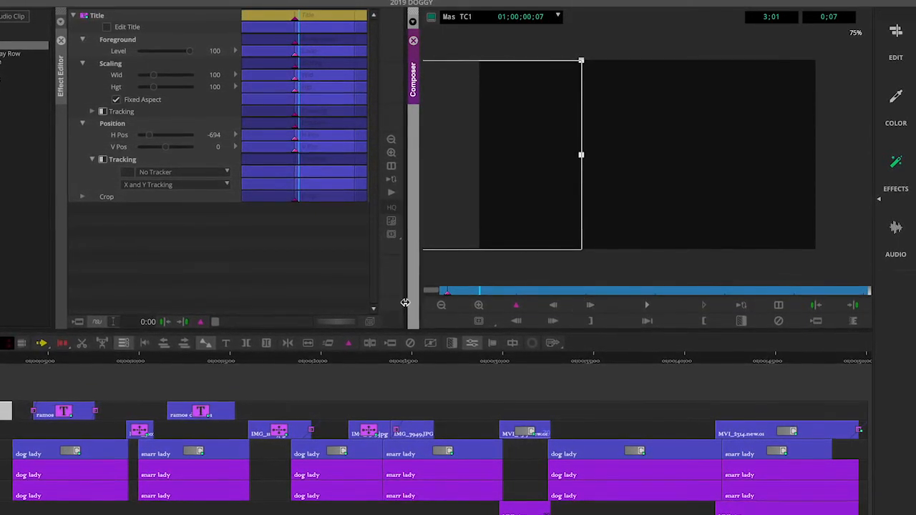
click(200, 322)
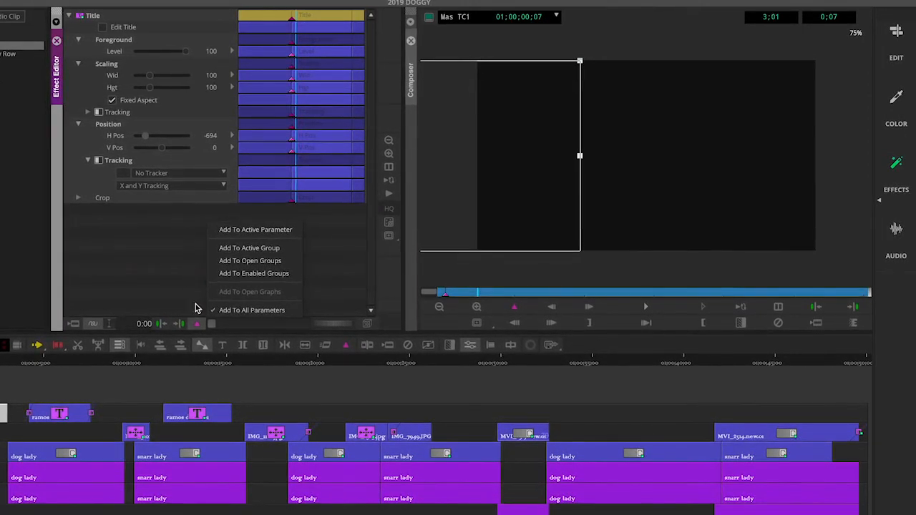
click(196, 324)
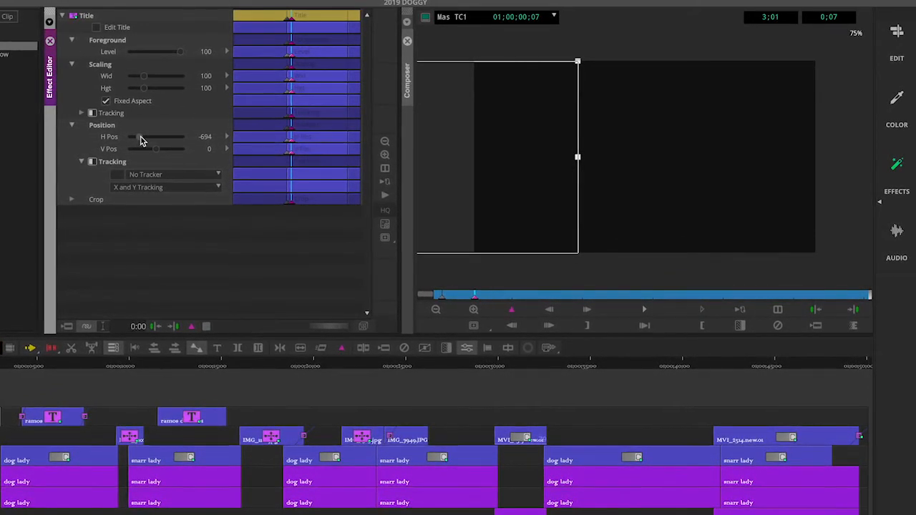
Set H Pos back to centre (0) at the second keyframe and preview the slide-in
drag(140, 139, 149, 137)
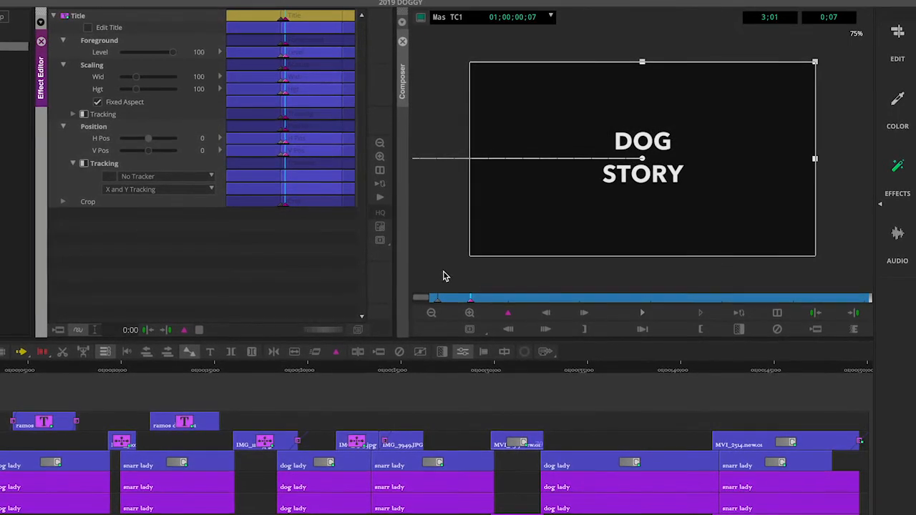
click(435, 301)
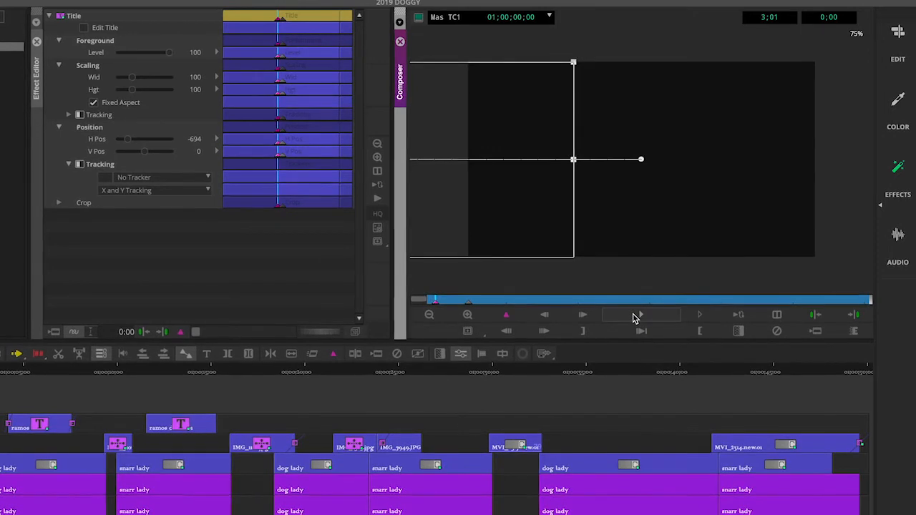
click(633, 316)
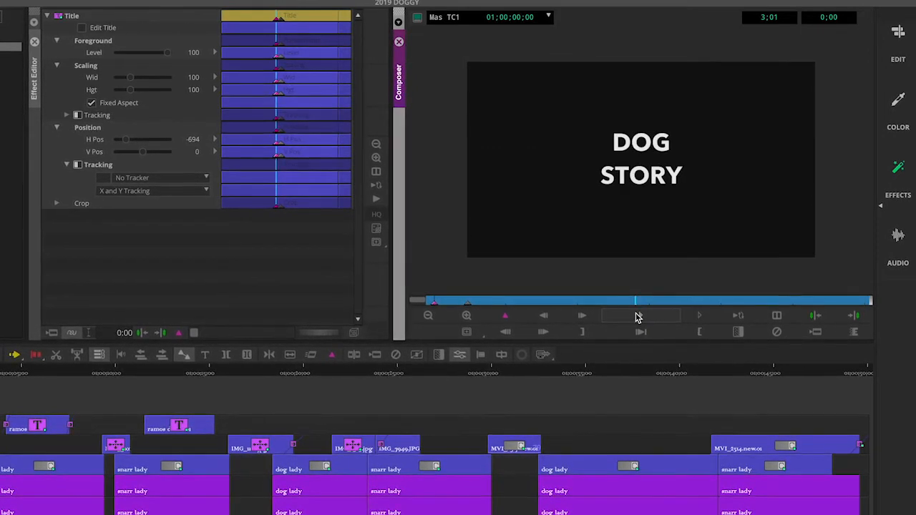
click(638, 317)
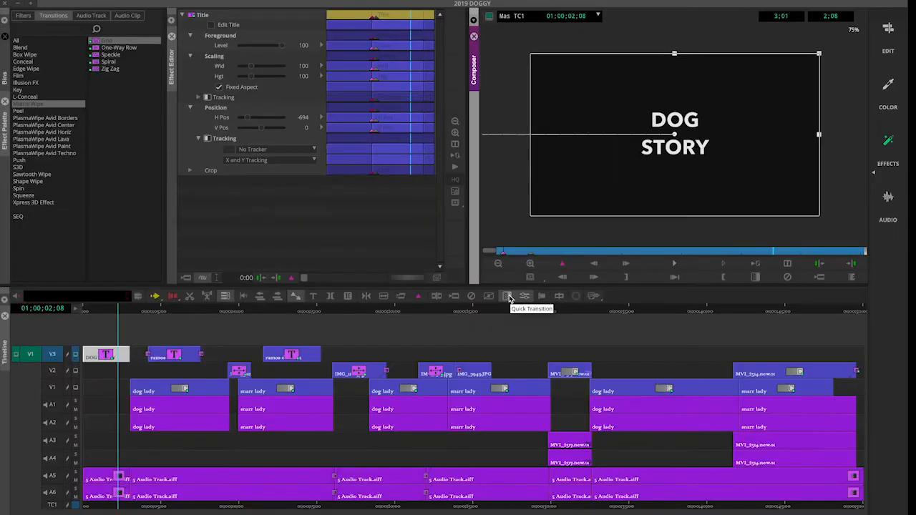
In the Edit layout, play the sequence from the start and park at the DOG STORY title's end
click(888, 27)
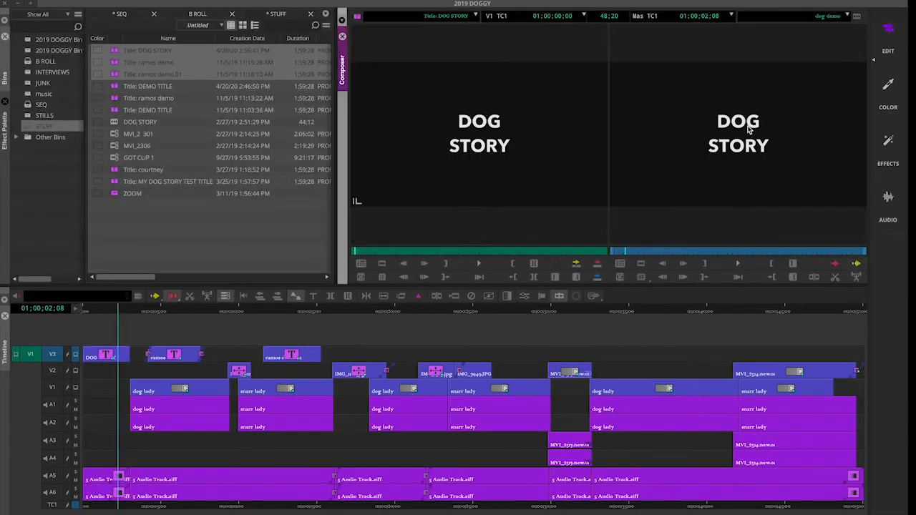
drag(114, 313, 76, 312)
key(space)
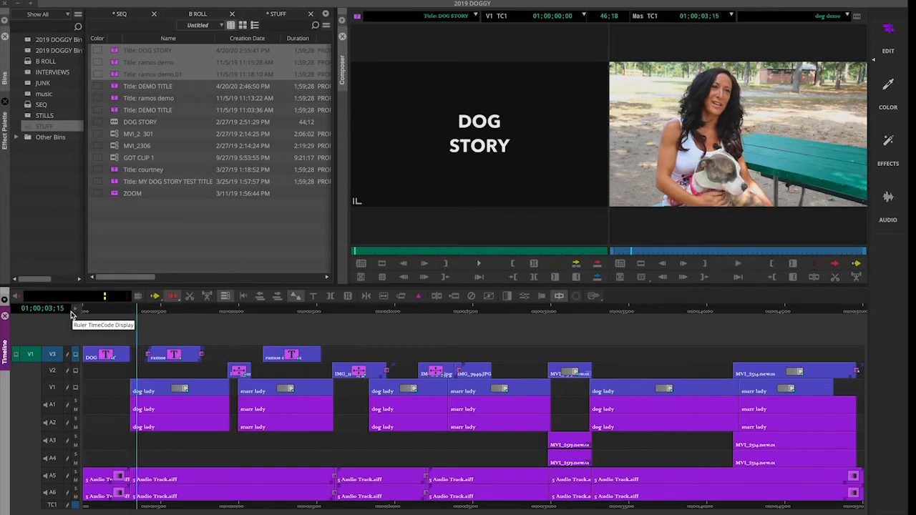
drag(132, 311, 130, 310)
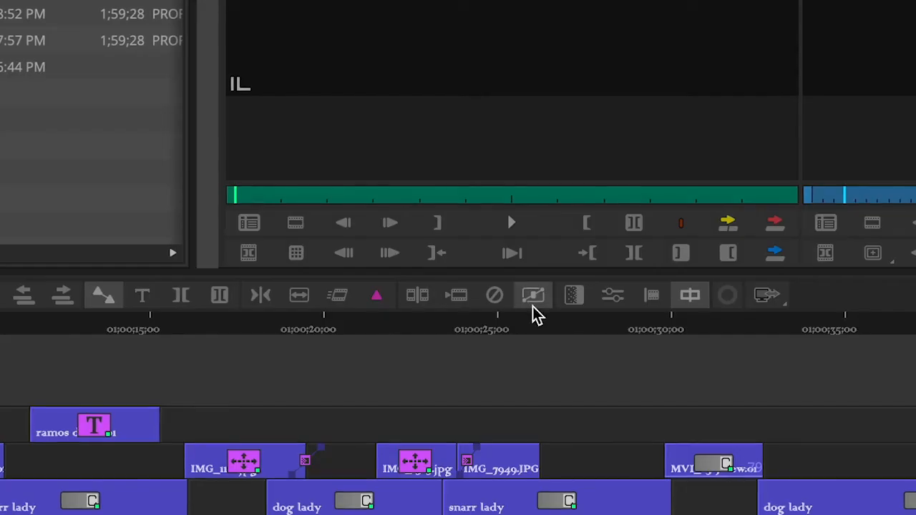
Add and render a 20-frame Dissolve ending at the cut on the DOG STORY title
click(507, 297)
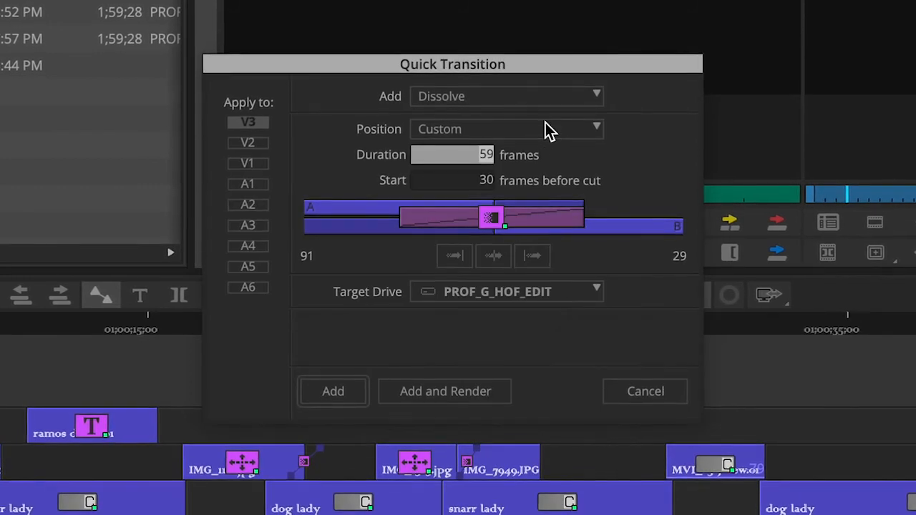
click(597, 129)
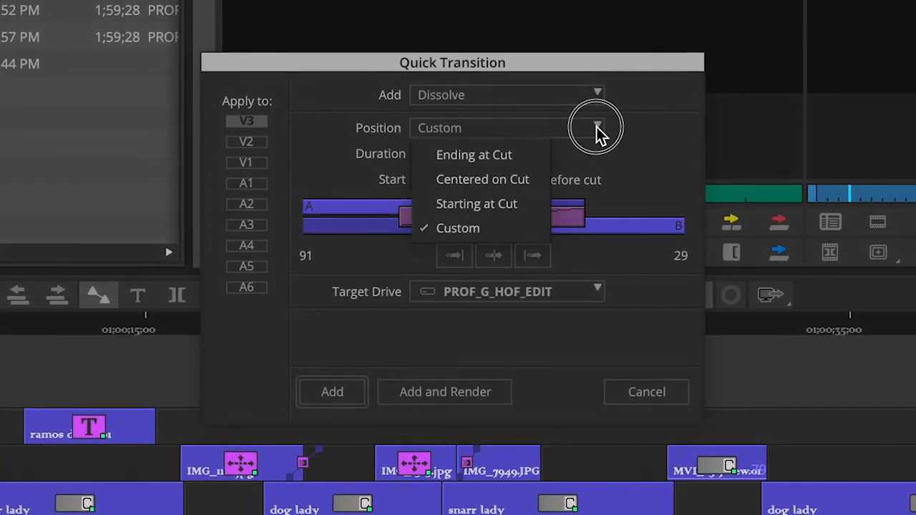
click(546, 155)
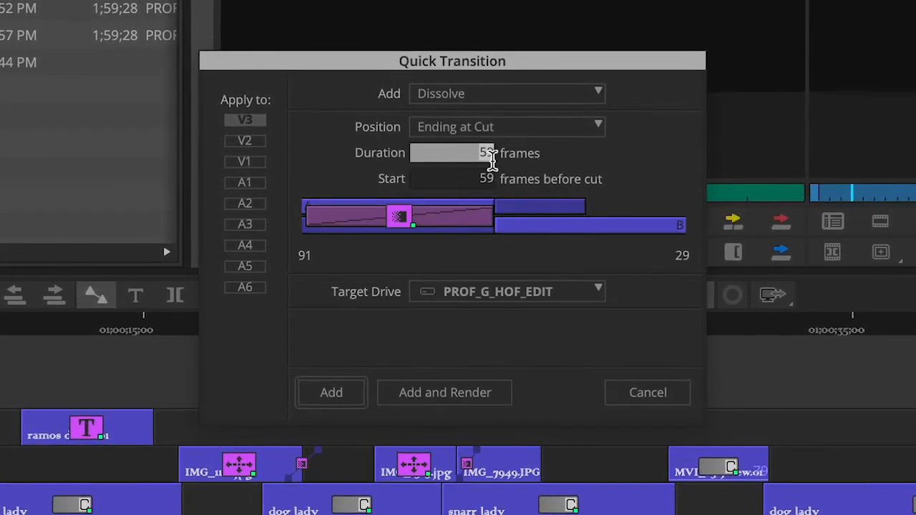
click(468, 154)
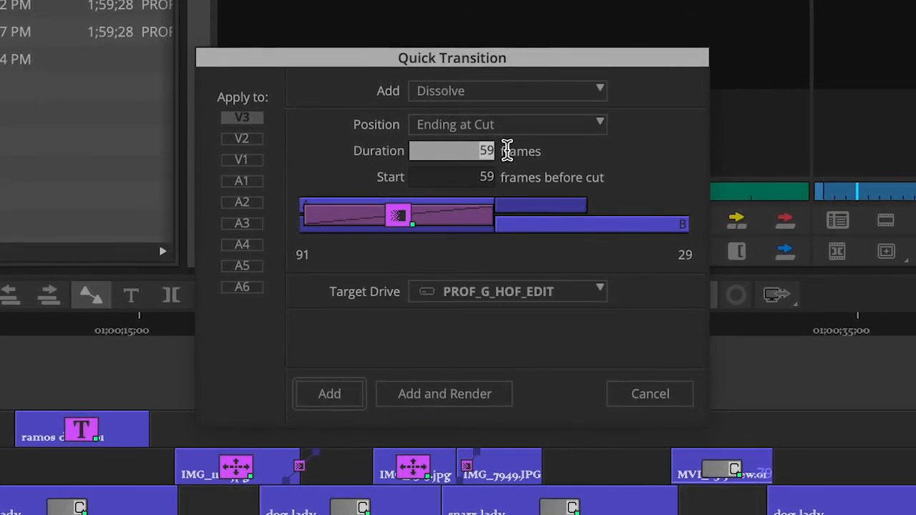
text(20)
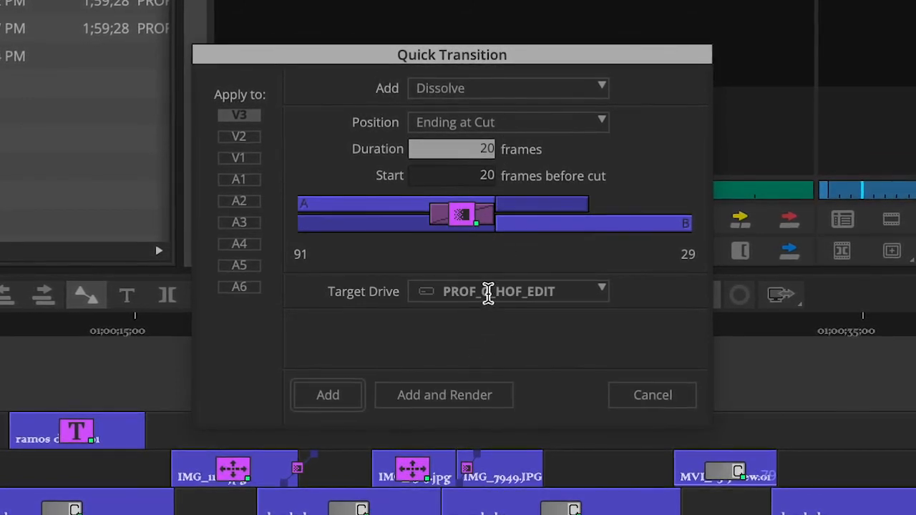
click(455, 399)
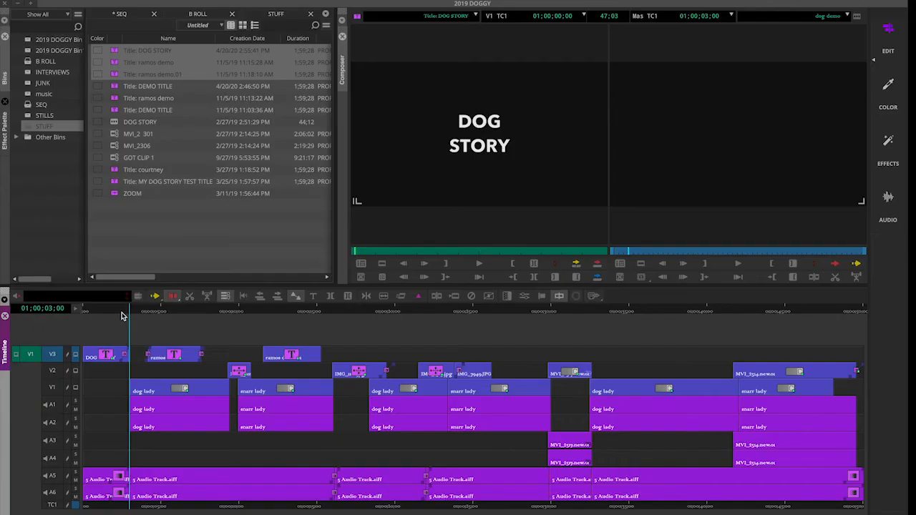
drag(119, 310, 78, 308)
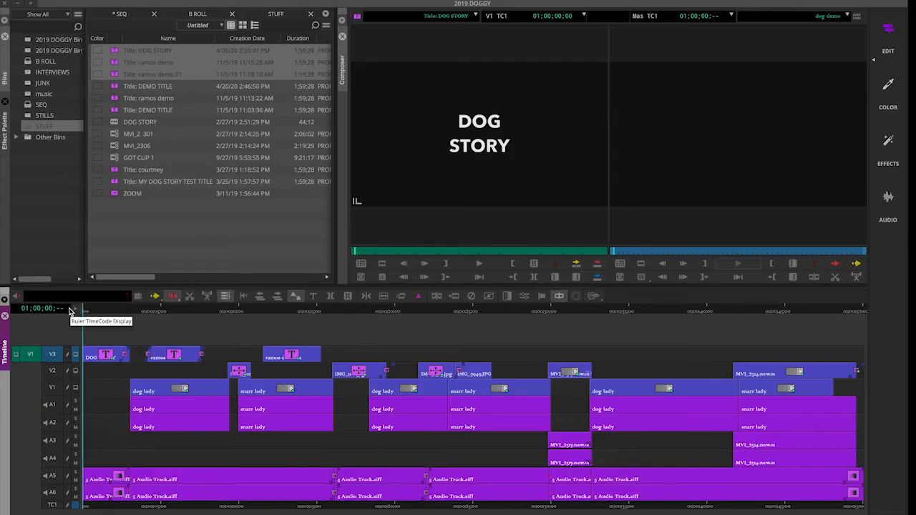
Play back the dissolve, then park on DOG STORY and reopen its effect settings
key(space)
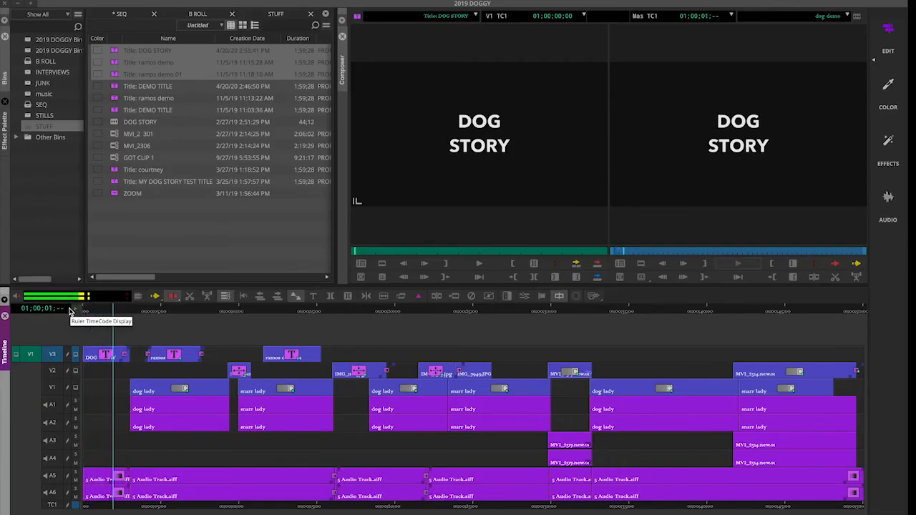
key(space)
drag(136, 312, 106, 319)
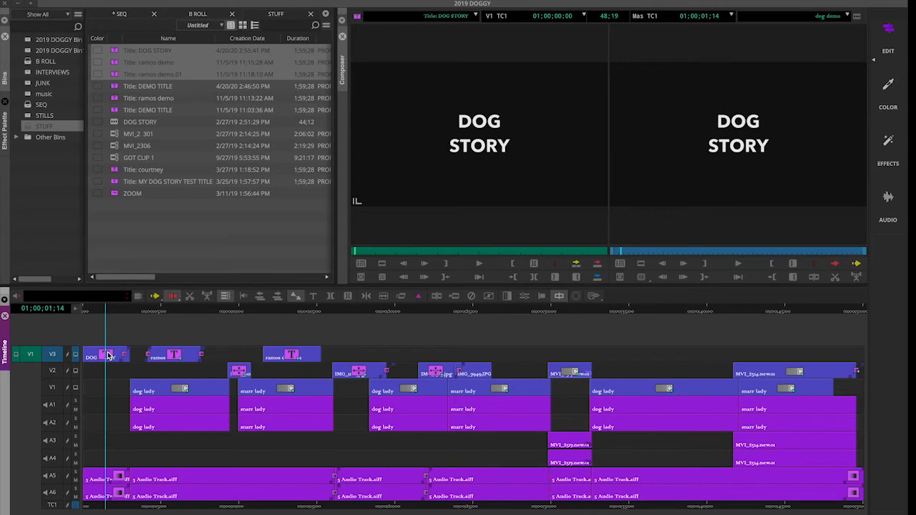
click(887, 144)
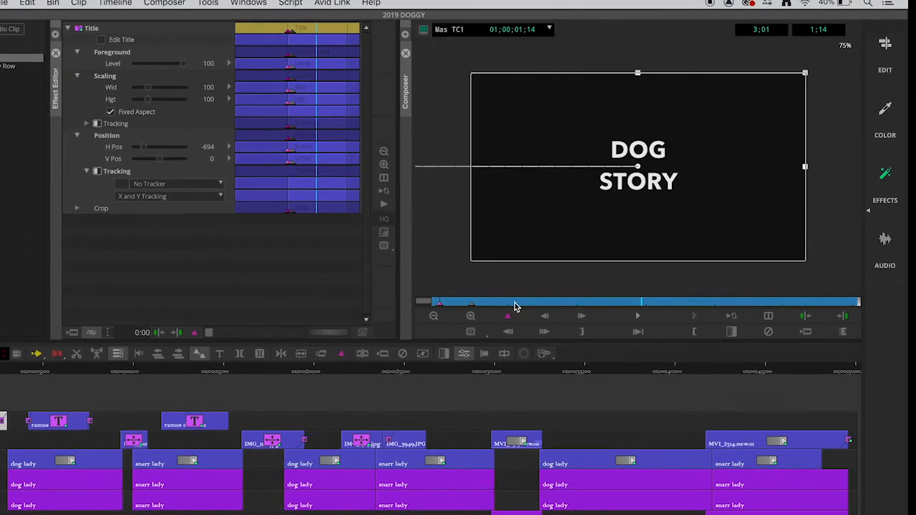
Scrub and play through the DOG STORY title's slide-in to review the existing animation
drag(515, 306, 471, 309)
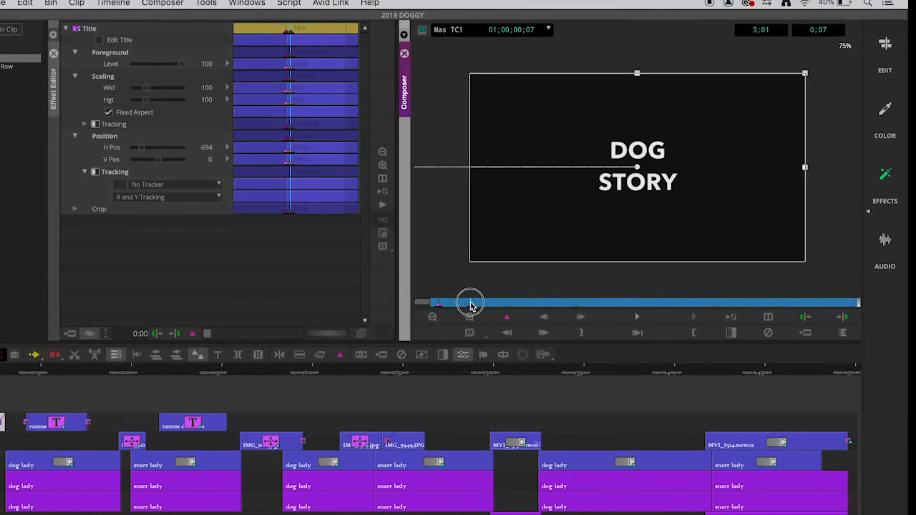
drag(491, 307, 636, 308)
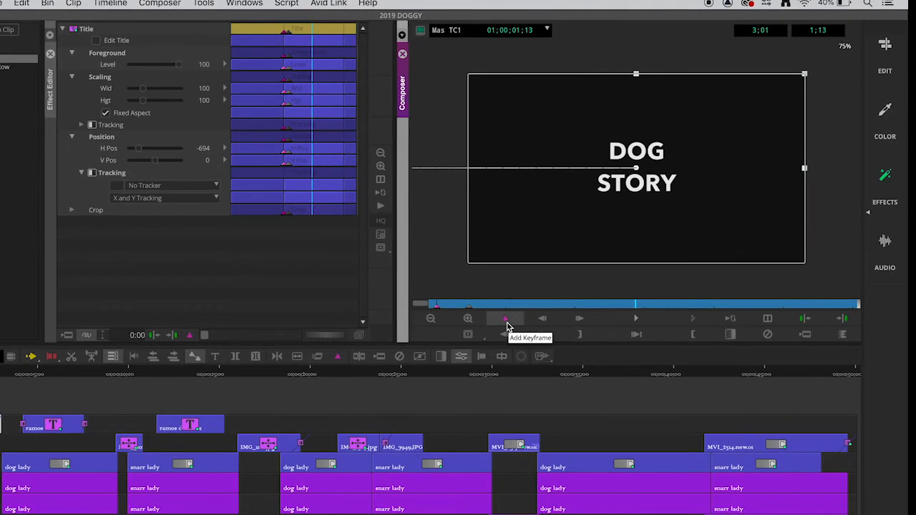
click(465, 307)
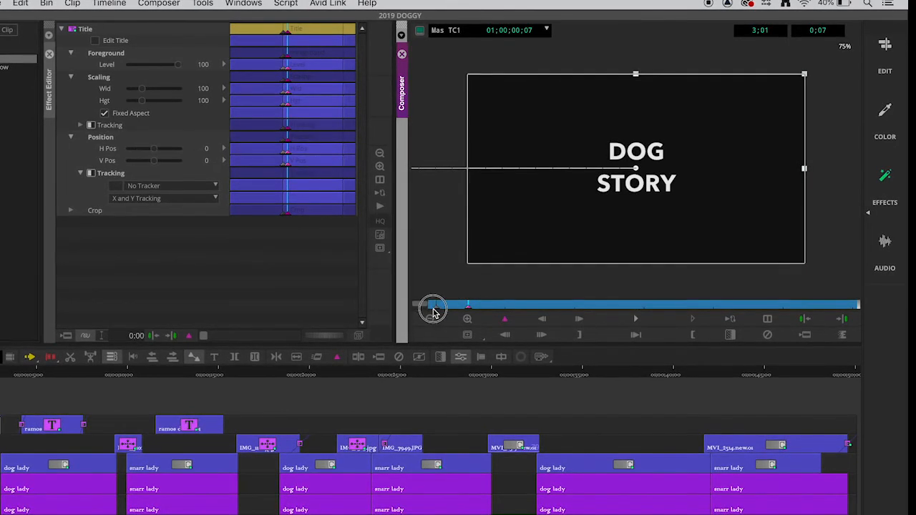
click(433, 306)
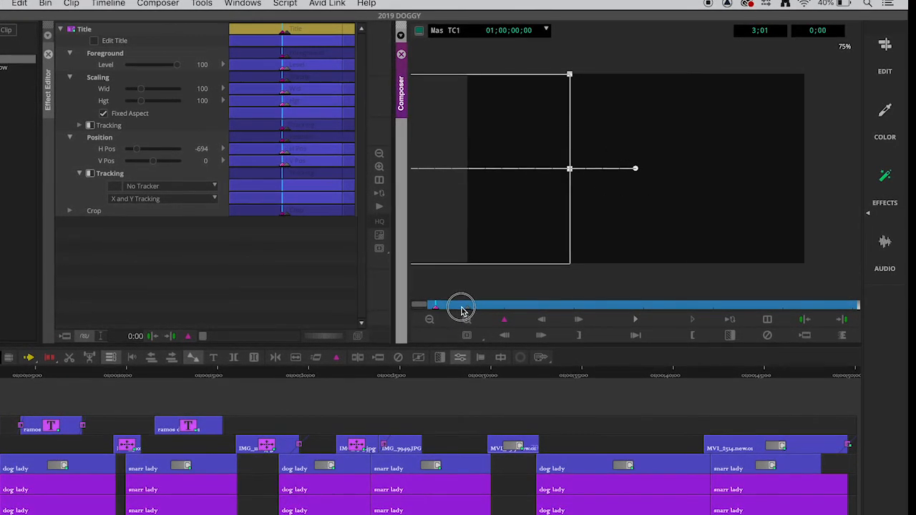
click(467, 307)
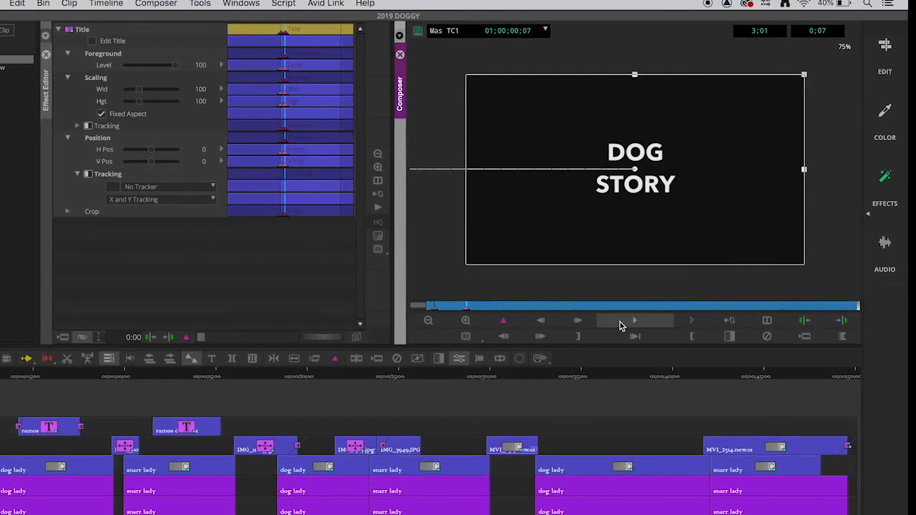
click(629, 322)
click(622, 322)
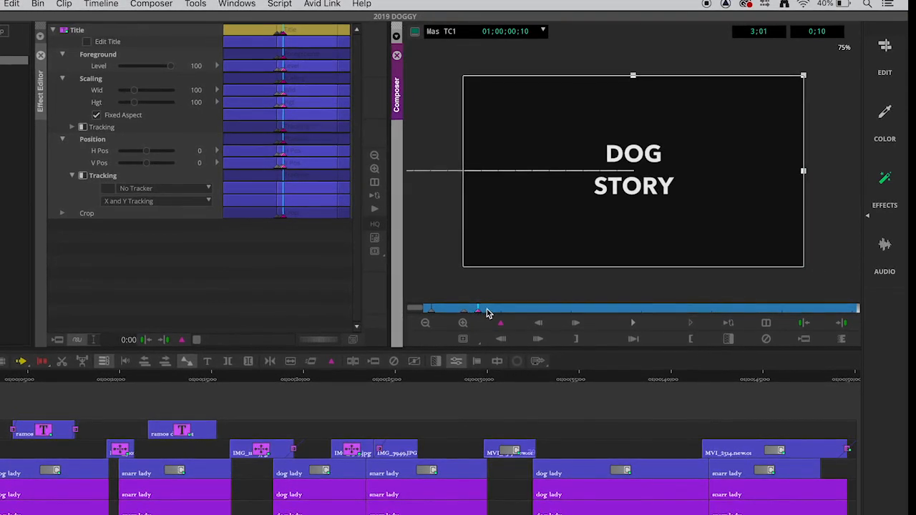
Add a keyframe at 1;02 and scale the DOG STORY title up to 172%
drag(487, 312, 579, 309)
click(500, 326)
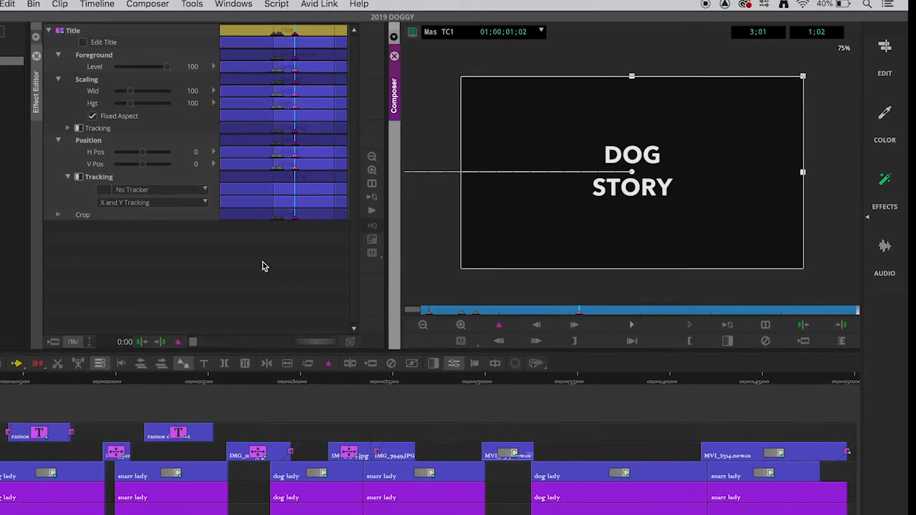
drag(129, 105, 136, 104)
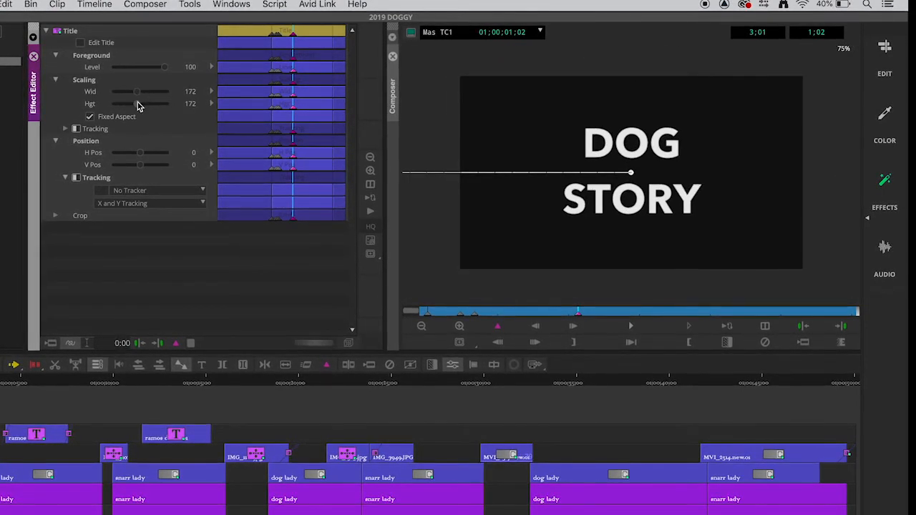
Play the title from the start and check the 0;10 and 1;02 keyframes
click(426, 312)
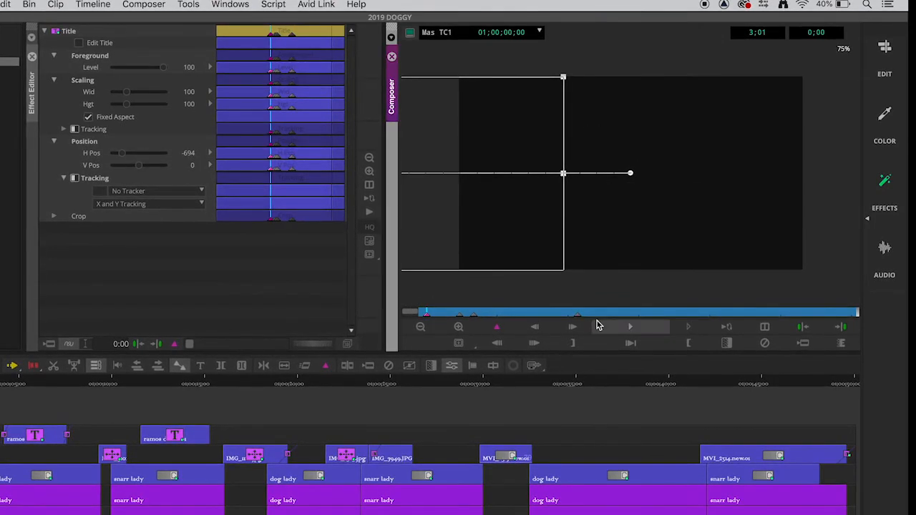
click(625, 329)
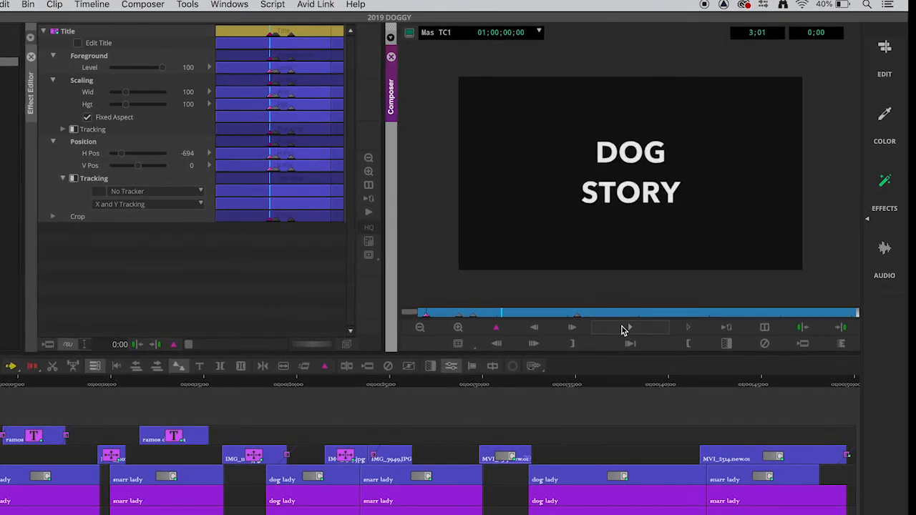
click(625, 329)
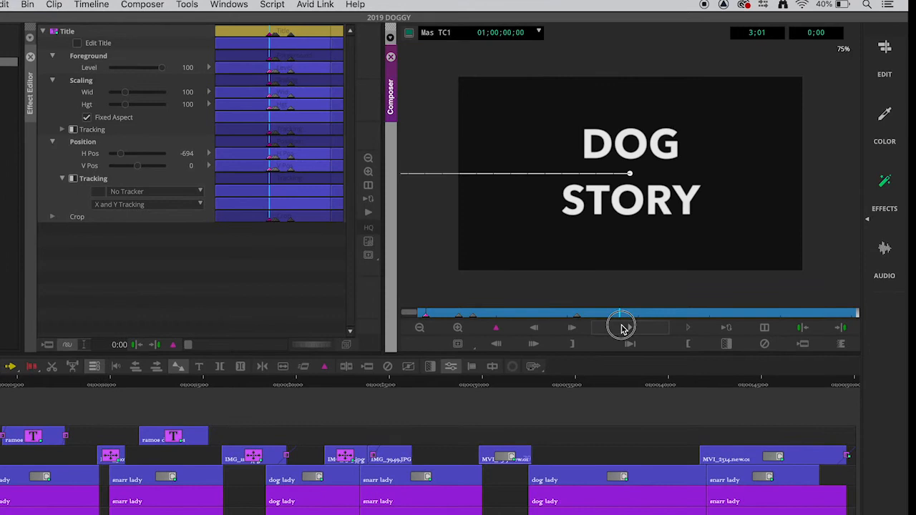
click(576, 315)
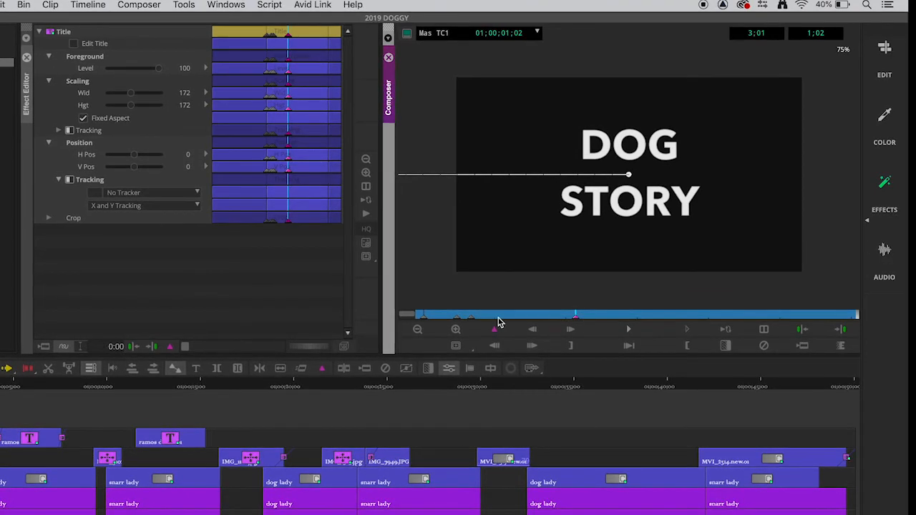
click(471, 318)
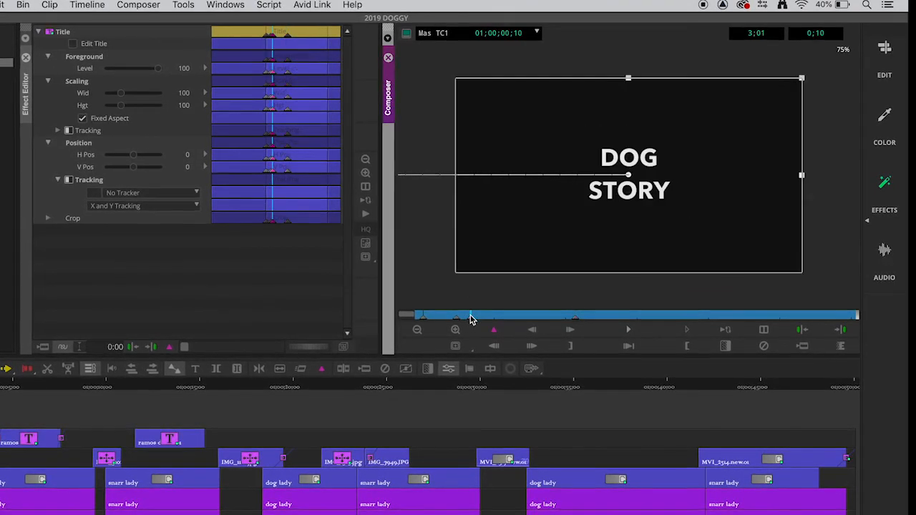
click(576, 316)
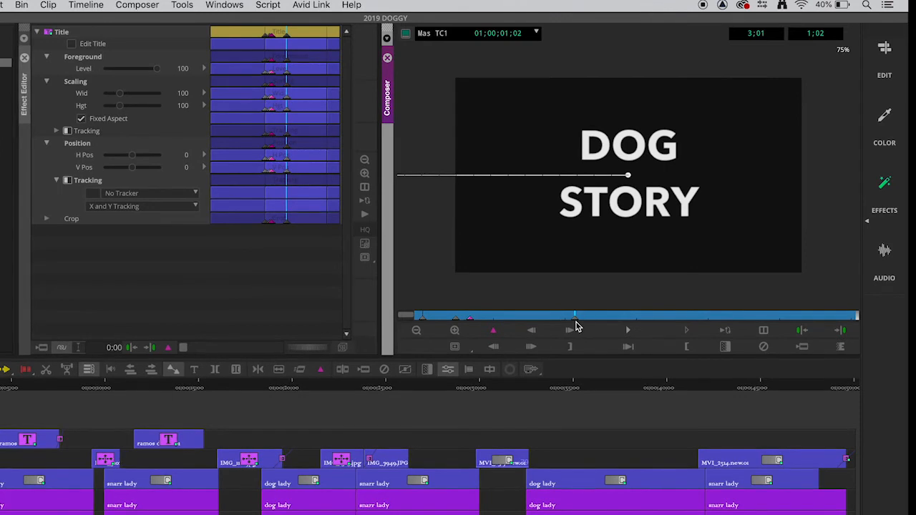
click(575, 319)
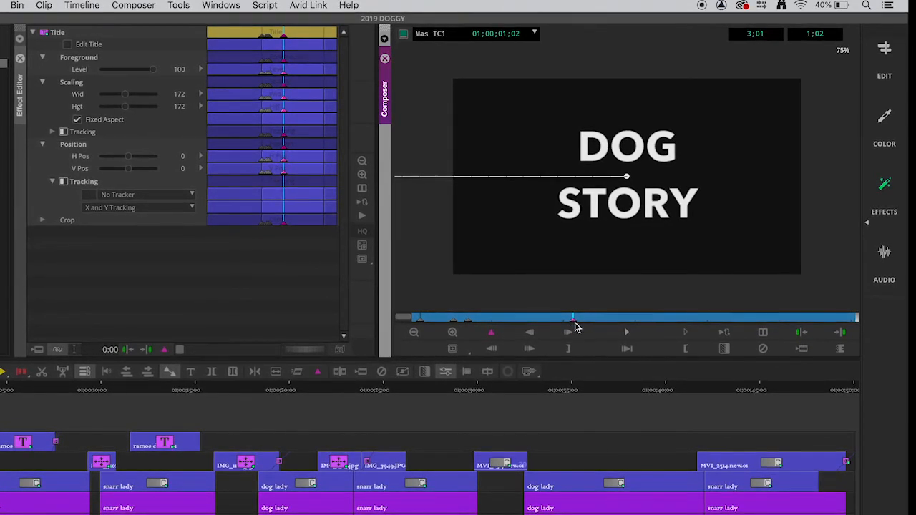
drag(573, 322, 770, 320)
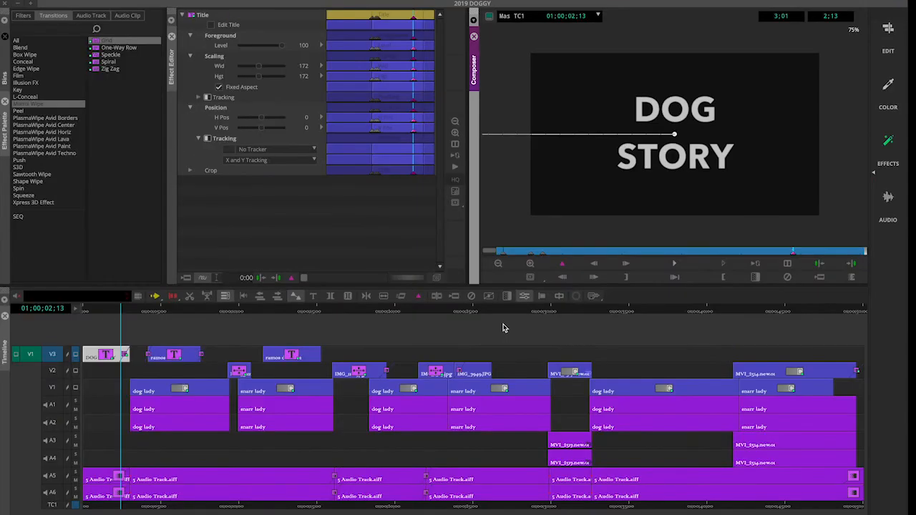
Move the position indicator back to the sequence start at 01;00;00;00
click(503, 328)
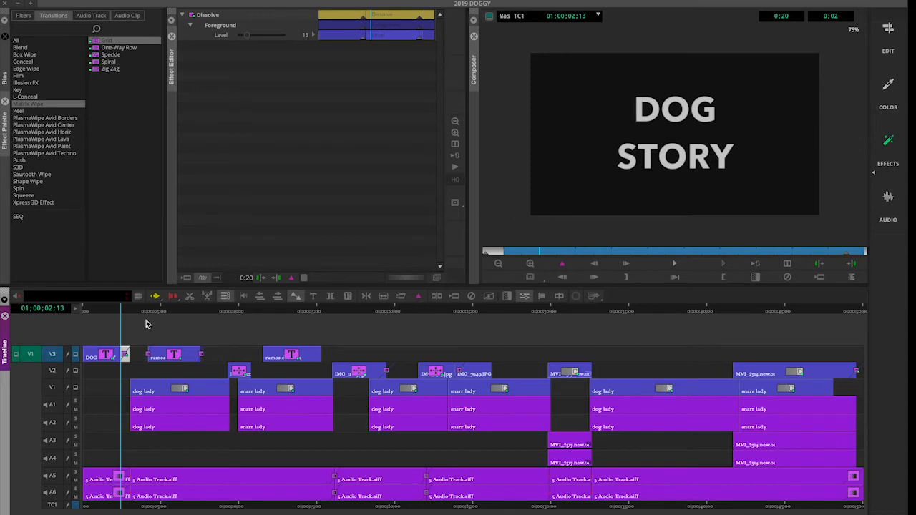
drag(121, 311, 70, 310)
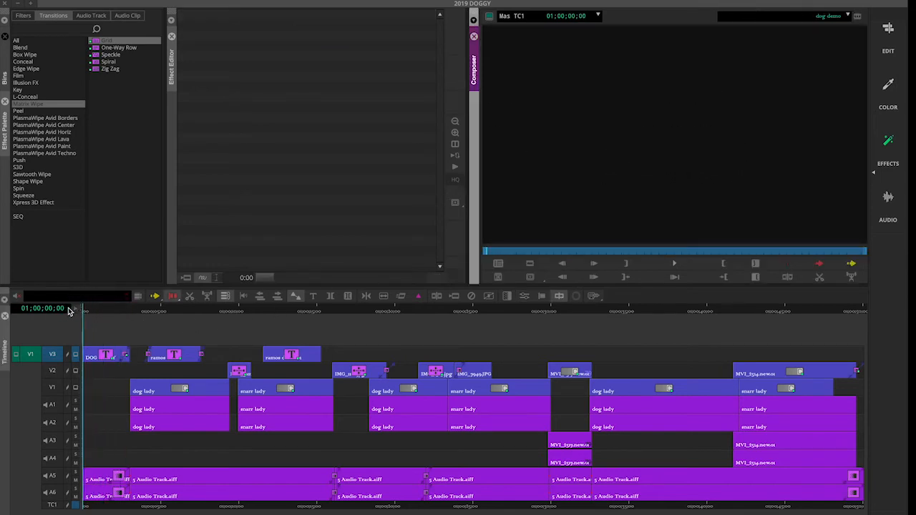
key(space)
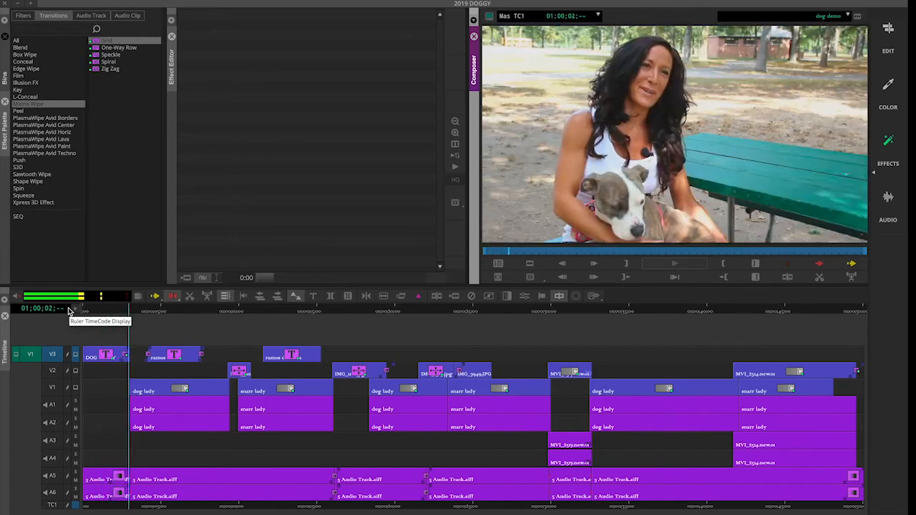
drag(102, 313, 72, 312)
key(space)
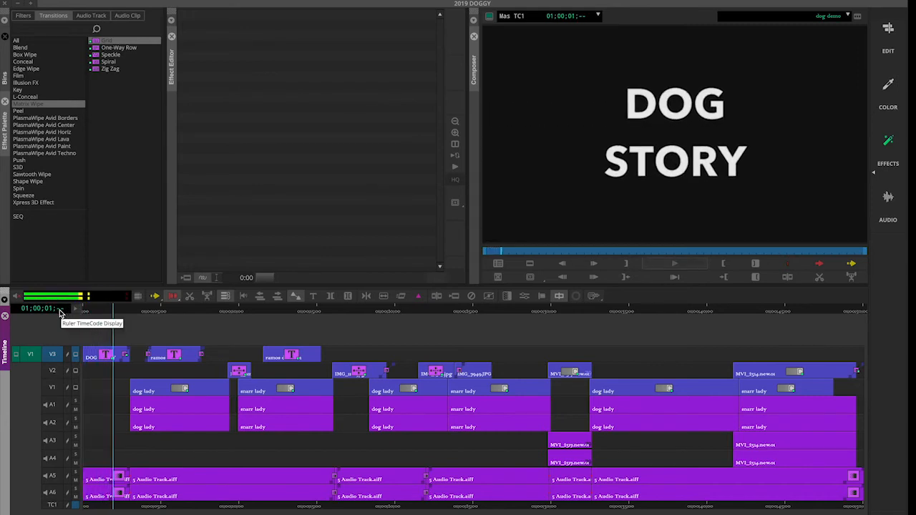
key(space)
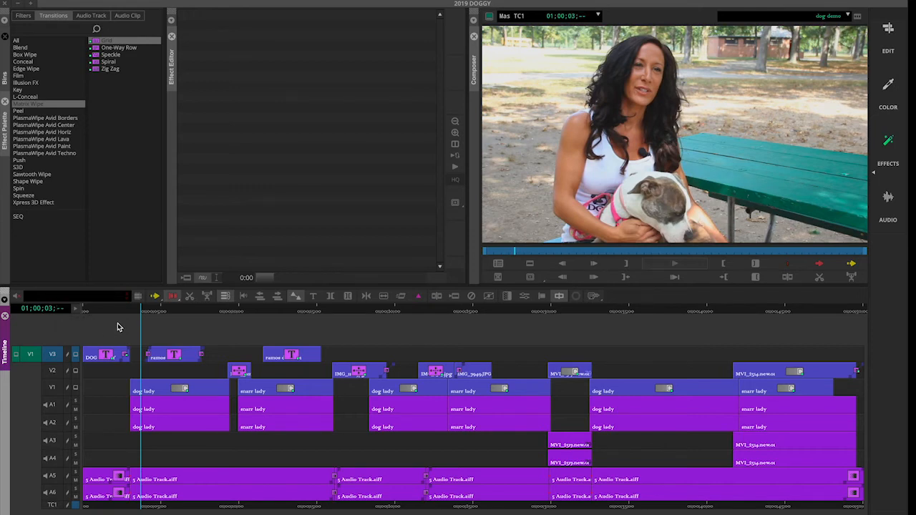
key(space)
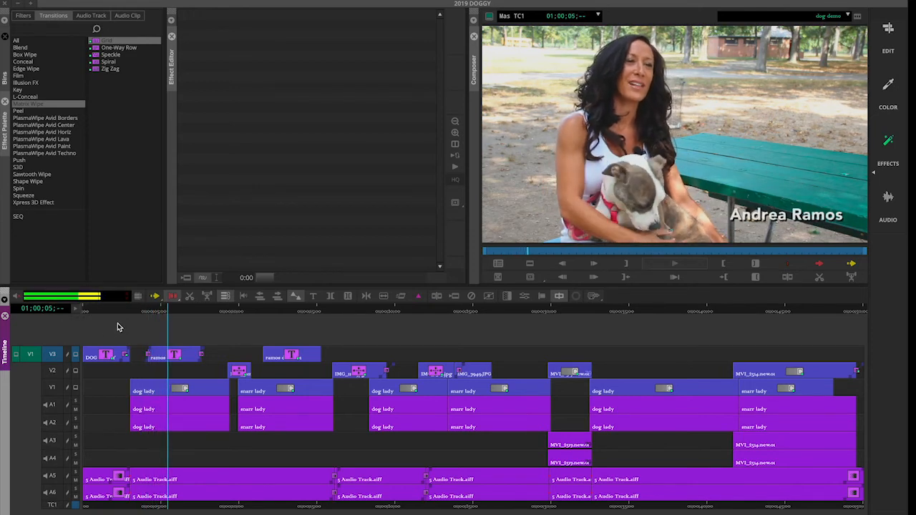
key(space)
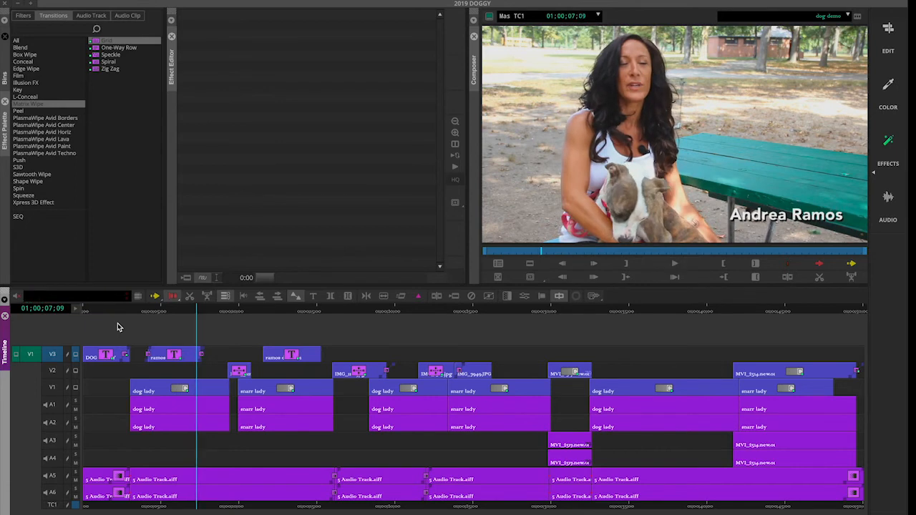
drag(173, 312, 176, 313)
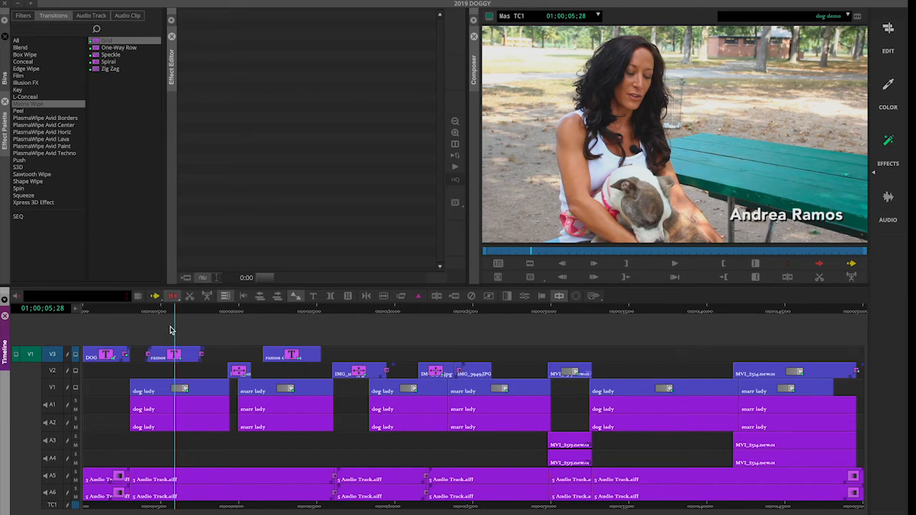
drag(168, 313, 149, 312)
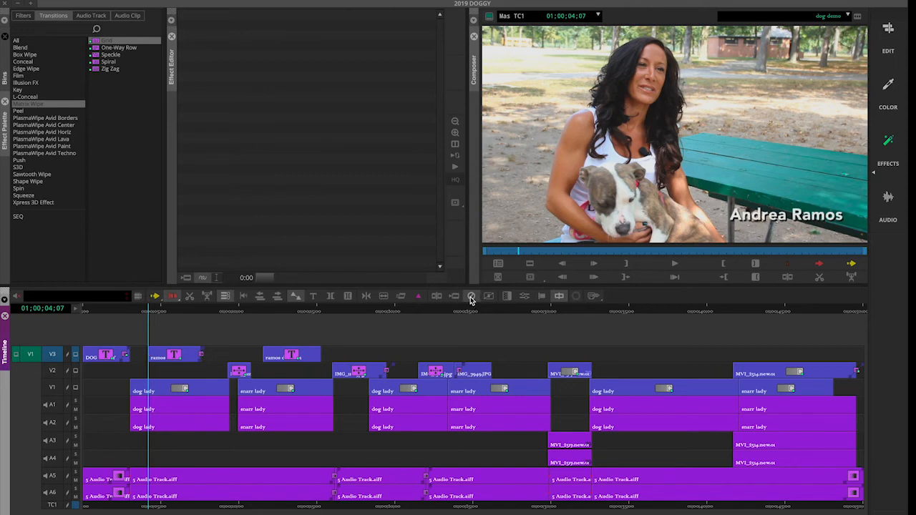
click(173, 312)
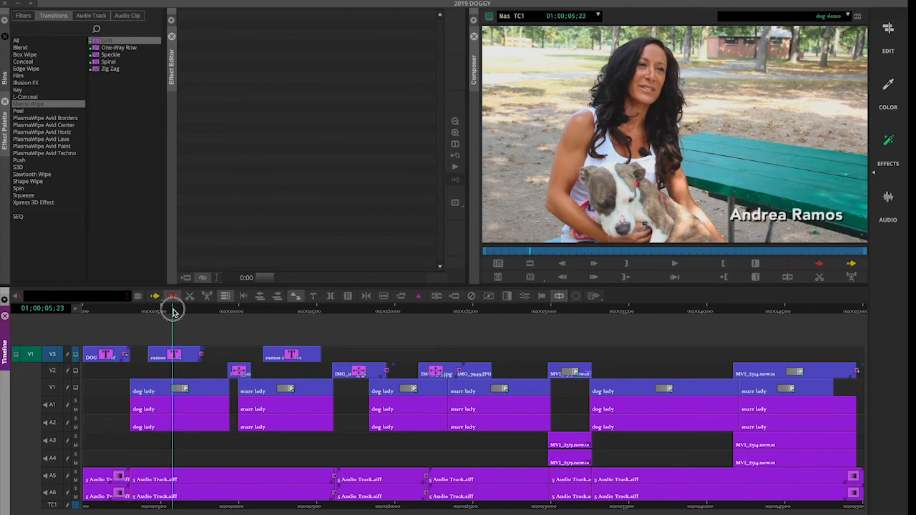
At the name title's first frame, keyframe all parameters and set V Pos to -999
click(885, 141)
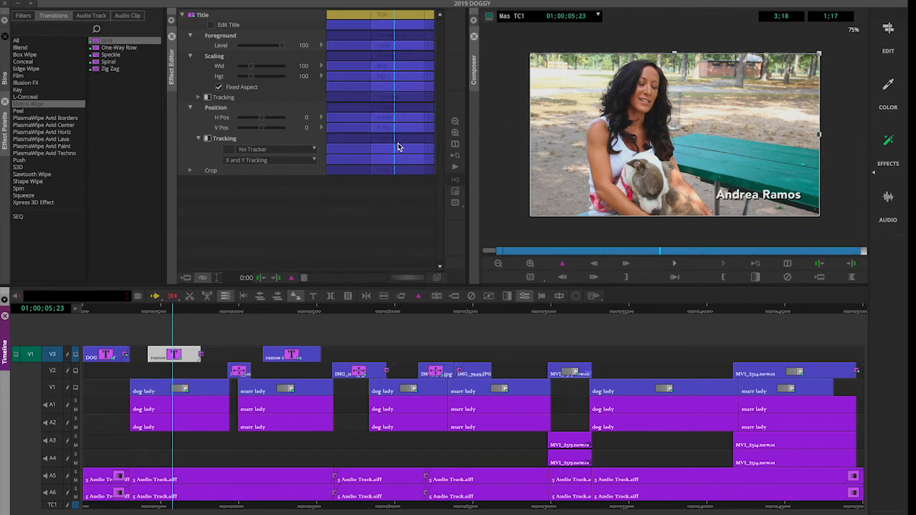
drag(659, 254, 501, 252)
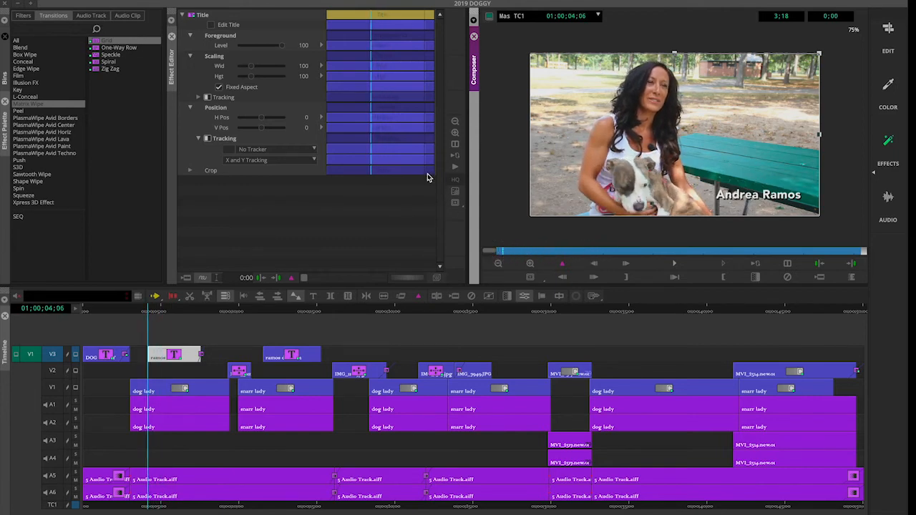
click(292, 278)
click(292, 280)
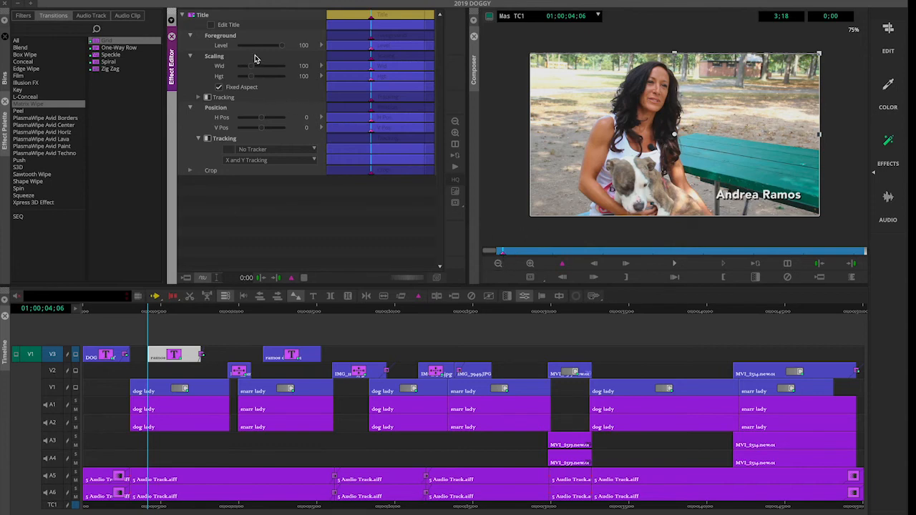
drag(262, 129, 241, 123)
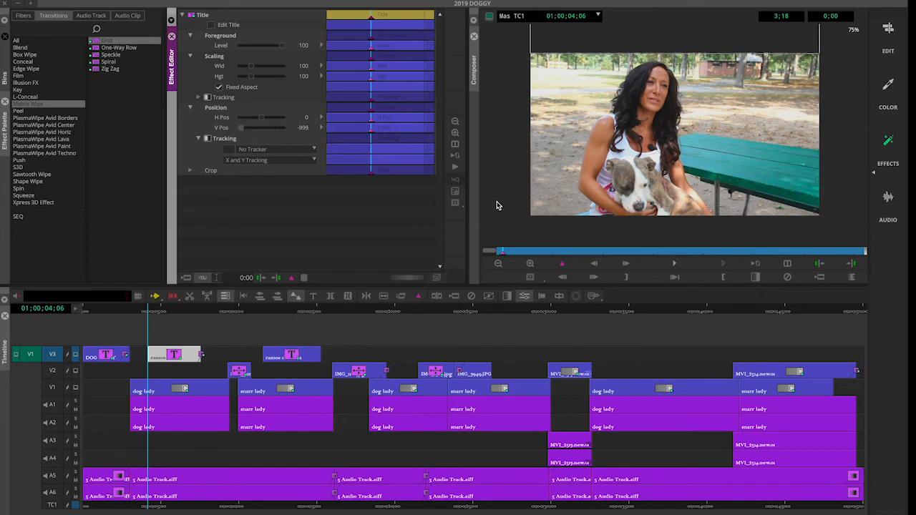
Six frames into the name title, return V Pos to 0
click(623, 266)
click(622, 266)
click(622, 266)
click(622, 266)
click(623, 266)
click(623, 266)
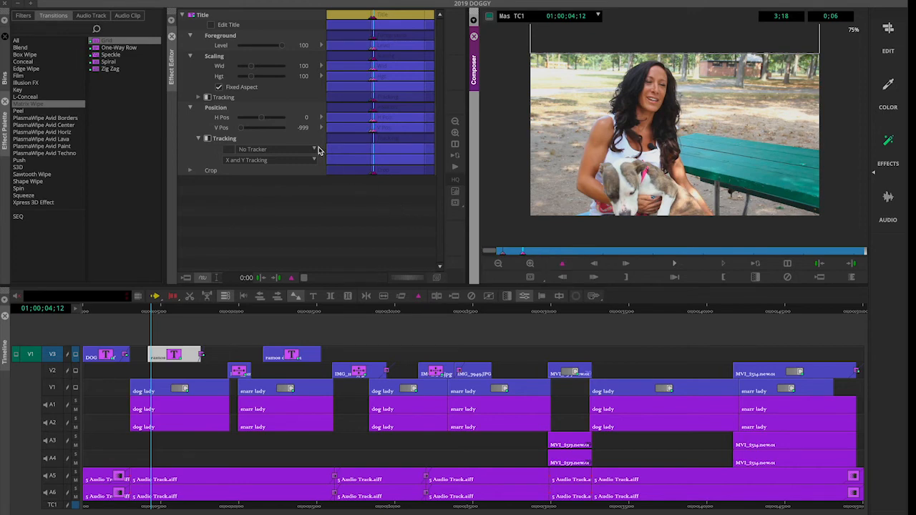
click(242, 132)
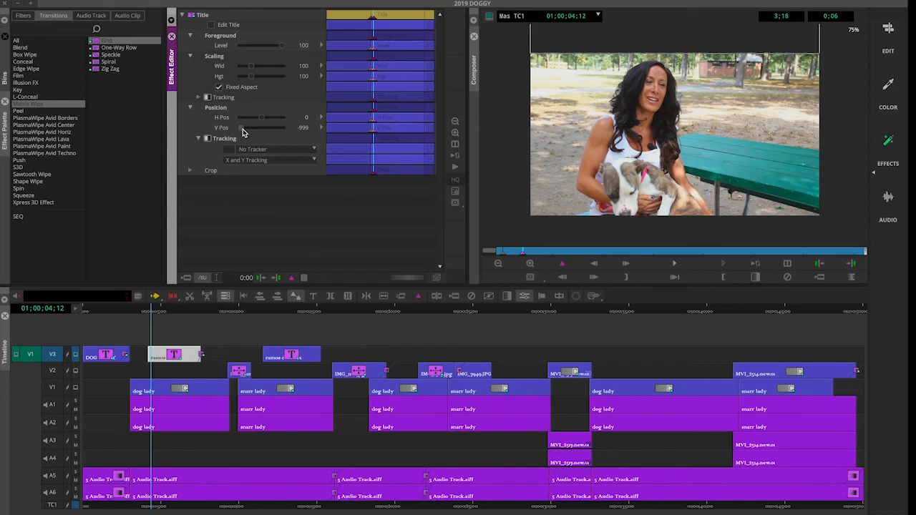
key(super+z)
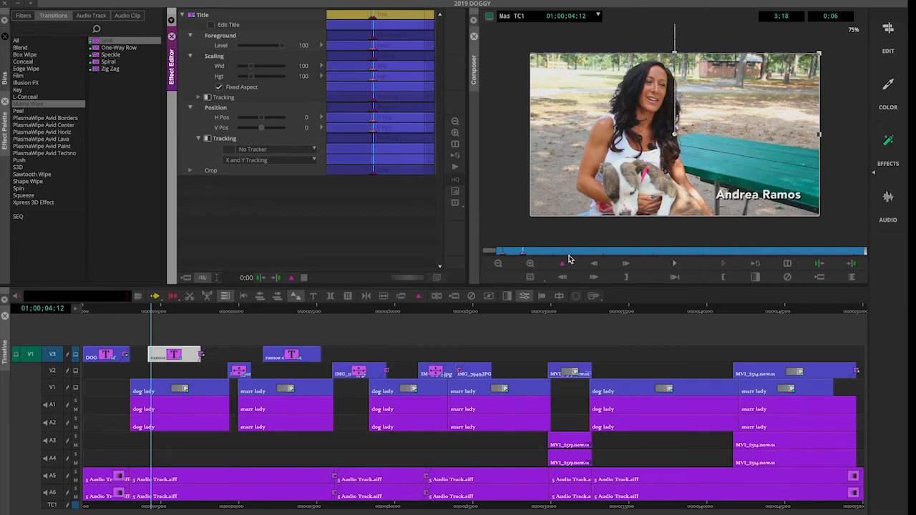
Play the name title's slide-in from its start twice to check the move
click(504, 252)
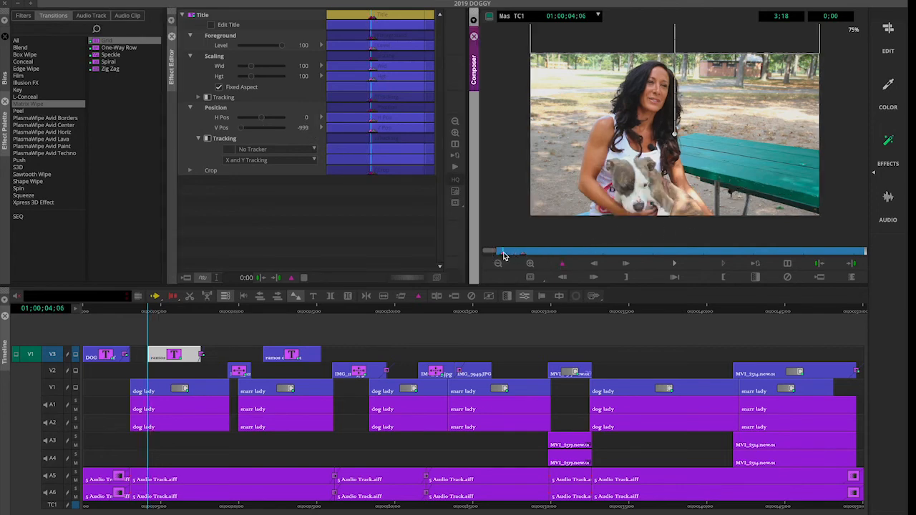
click(673, 266)
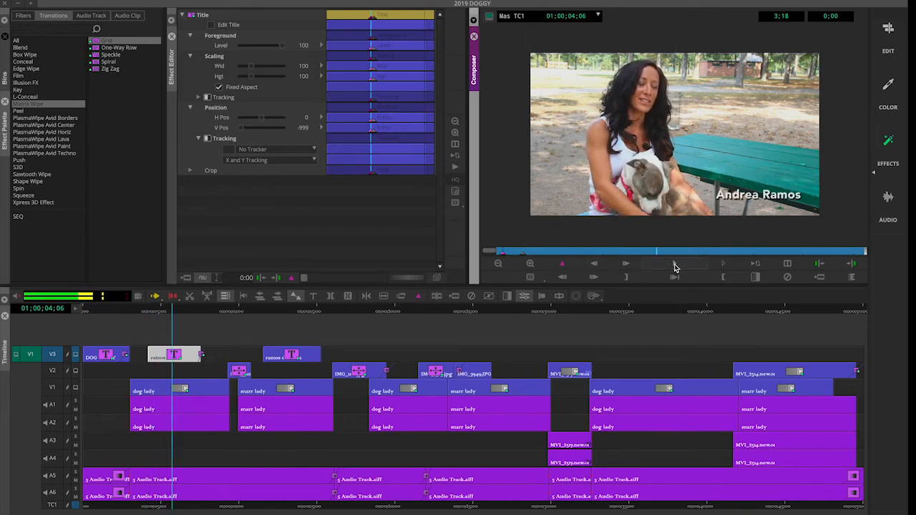
click(673, 267)
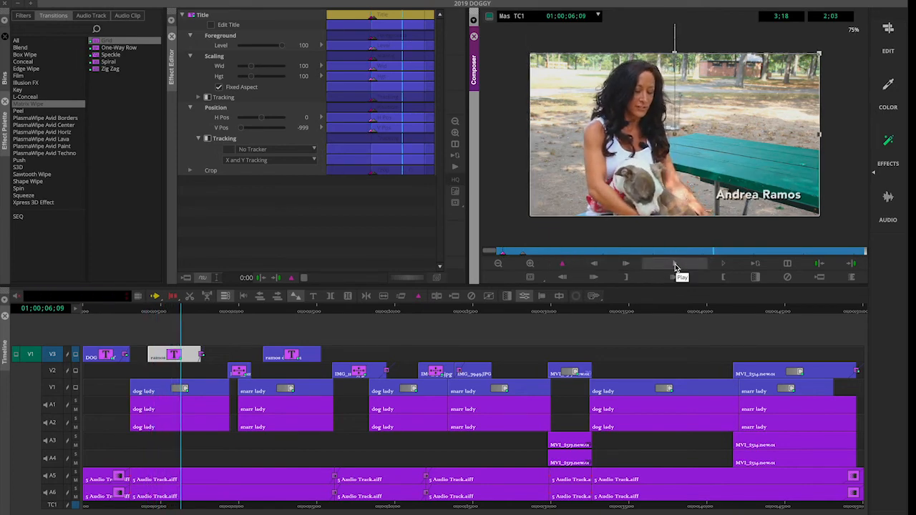
click(501, 252)
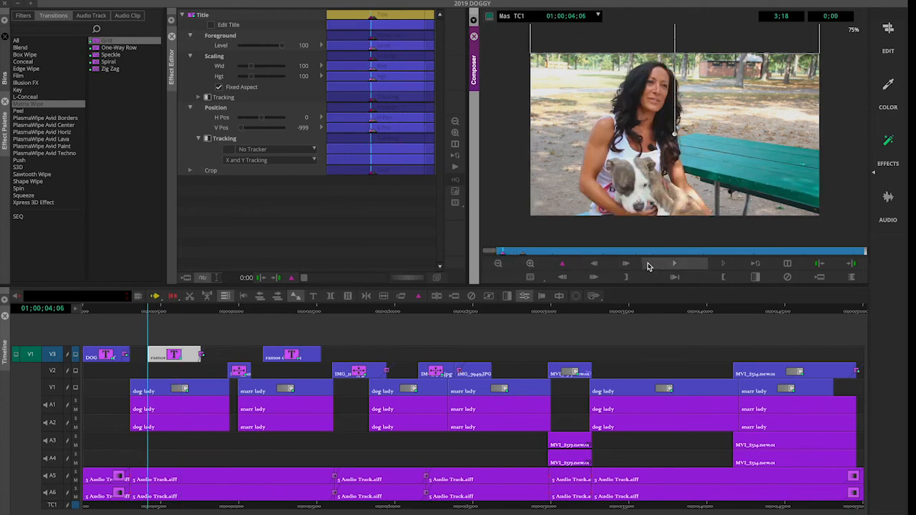
click(674, 264)
click(678, 266)
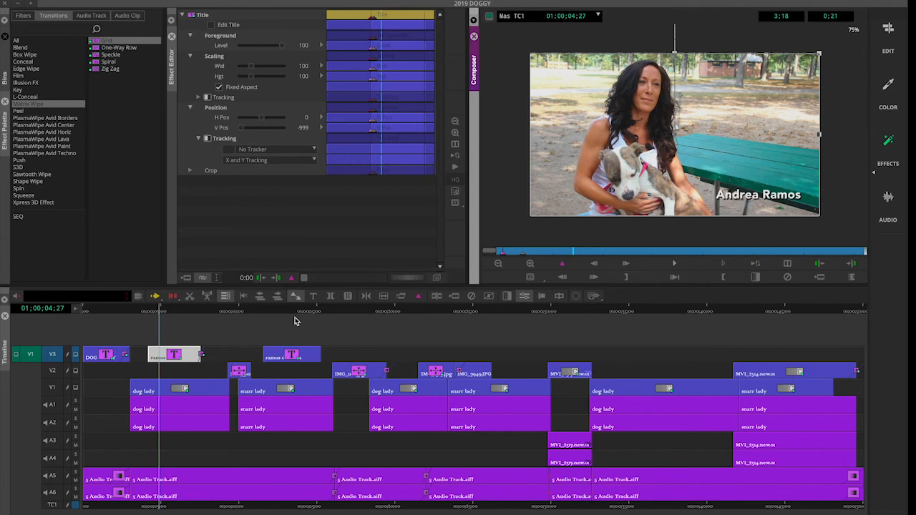
click(247, 334)
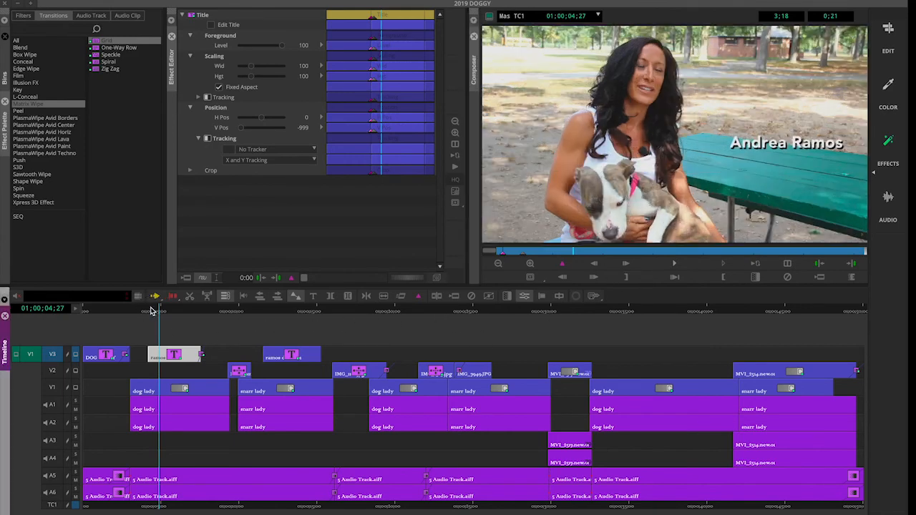
Remove the fade-out transition at the name title's end and reopen its effect settings
click(140, 310)
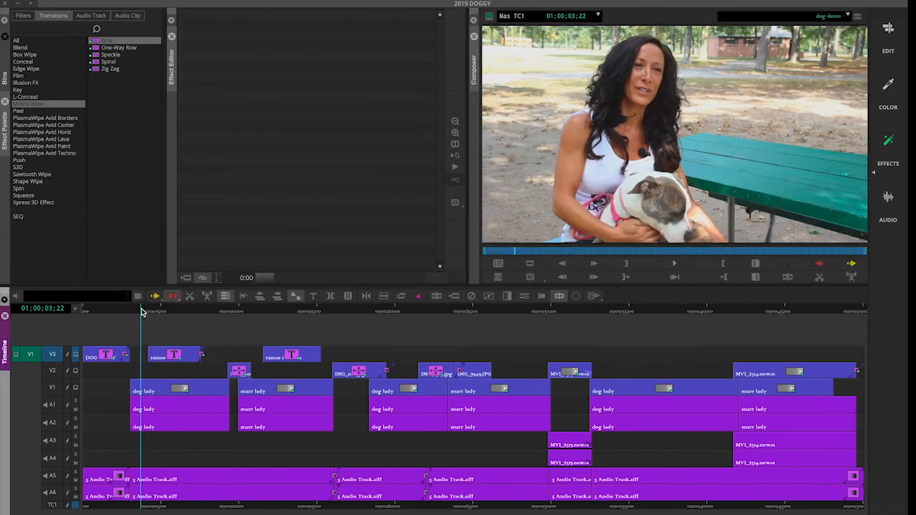
key(space)
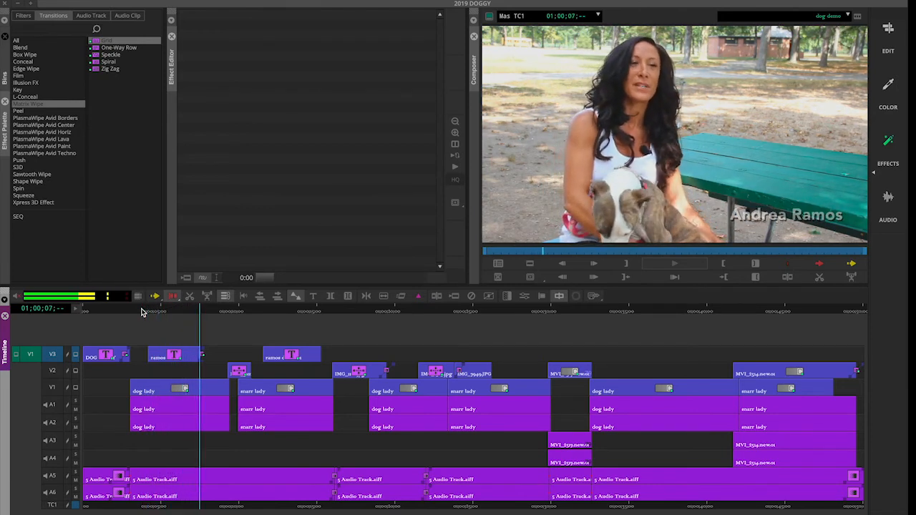
key(space)
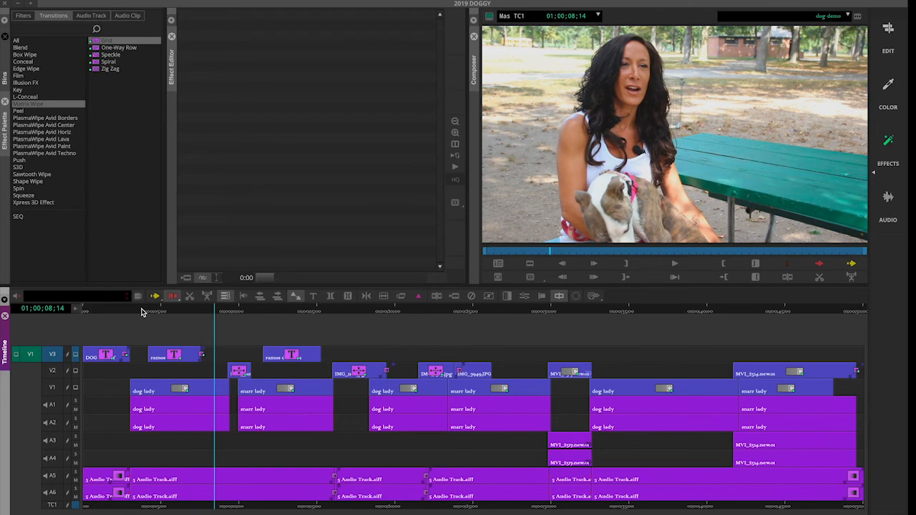
drag(204, 313, 201, 313)
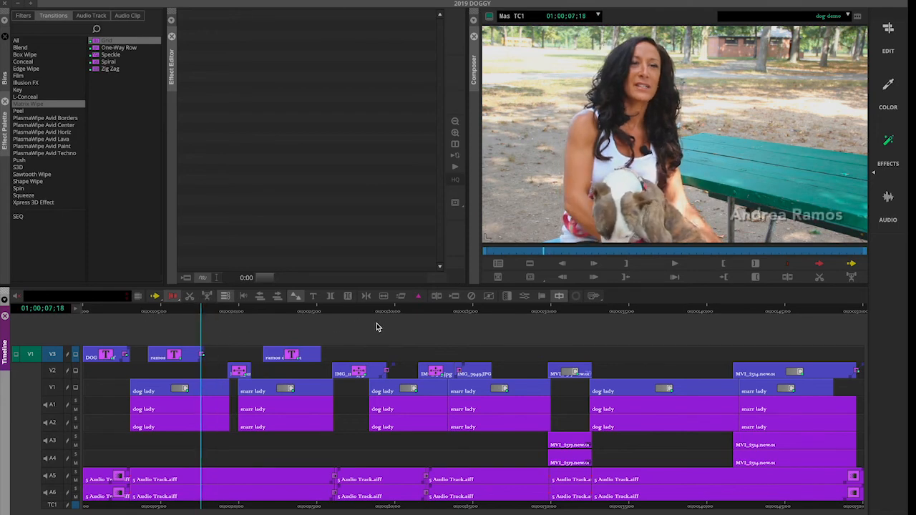
click(472, 297)
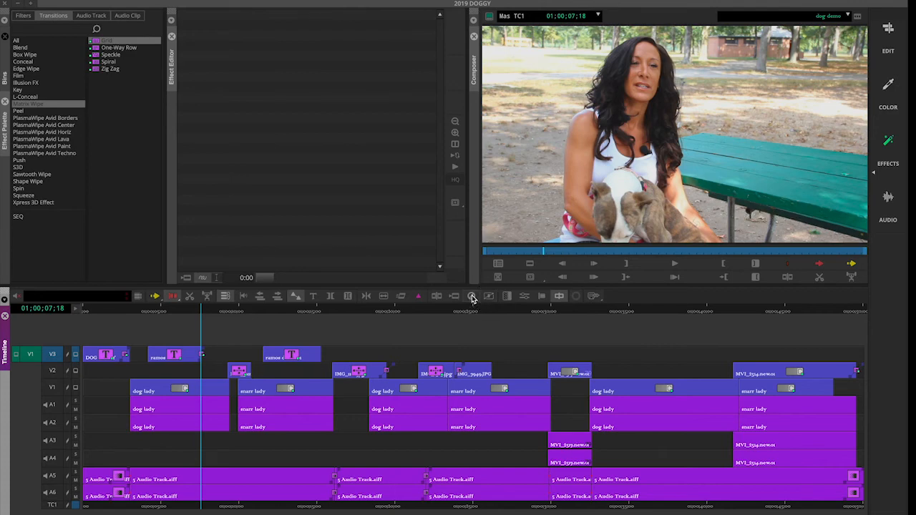
drag(201, 309, 196, 311)
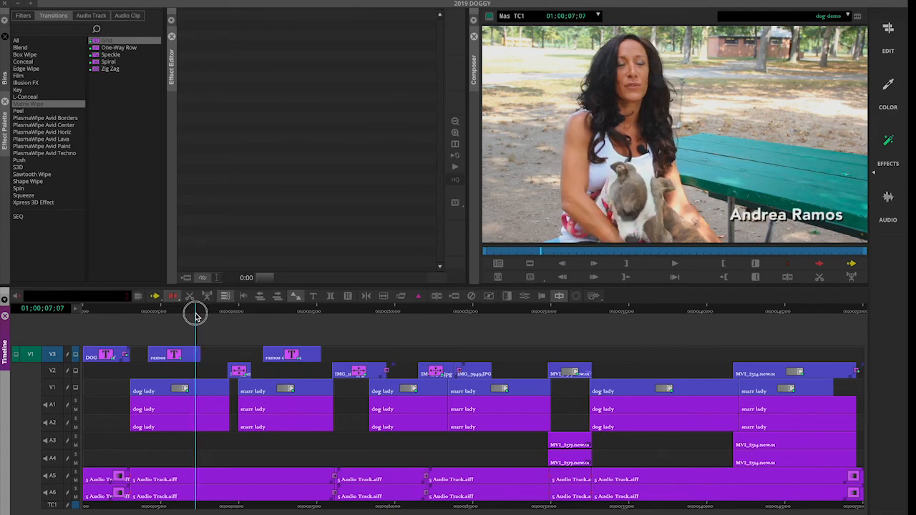
click(888, 140)
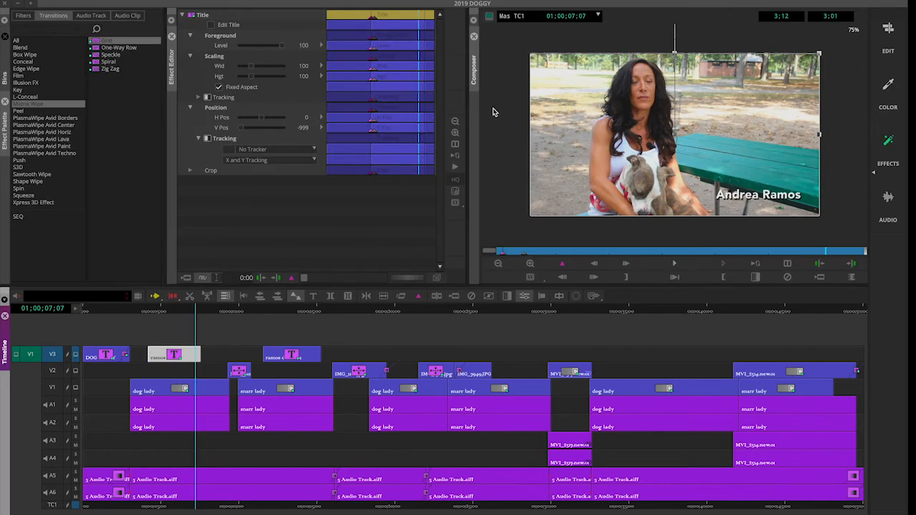
Add keyframes to all parameters near the title's end and six frames earlier
drag(829, 253, 865, 250)
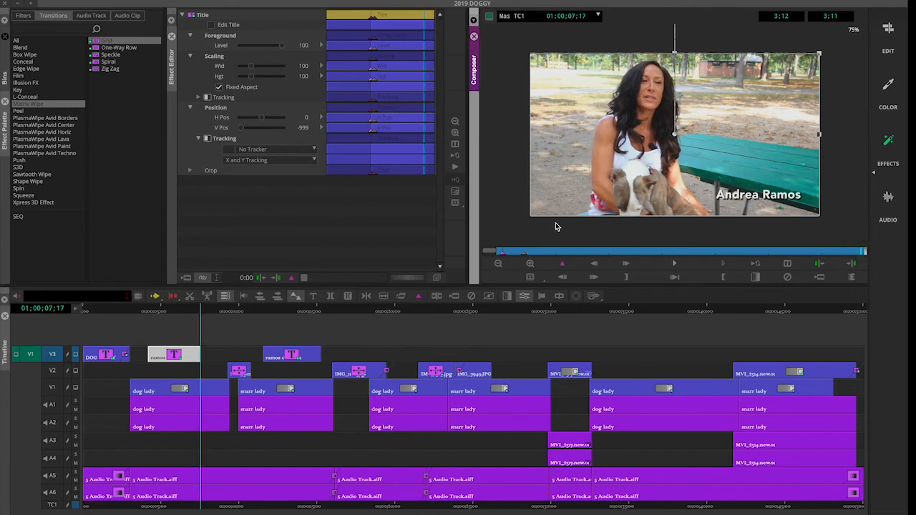
right_click(293, 279)
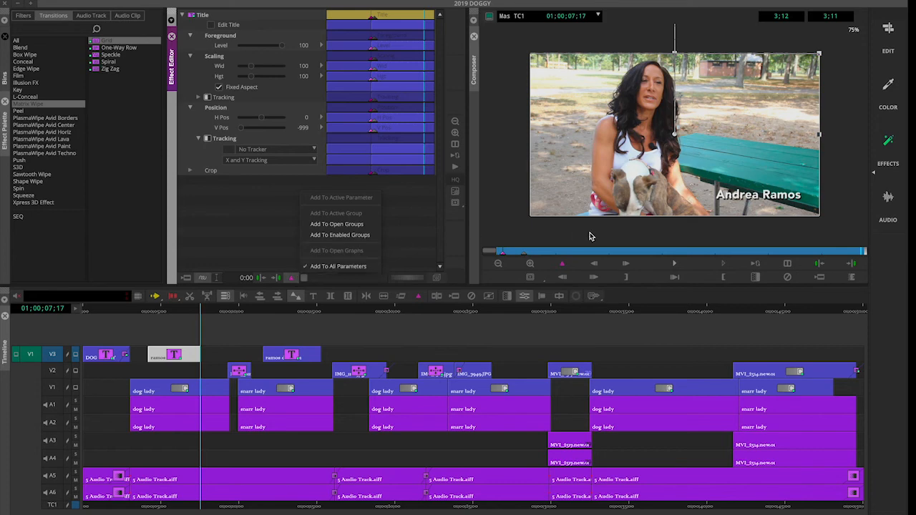
click(594, 263)
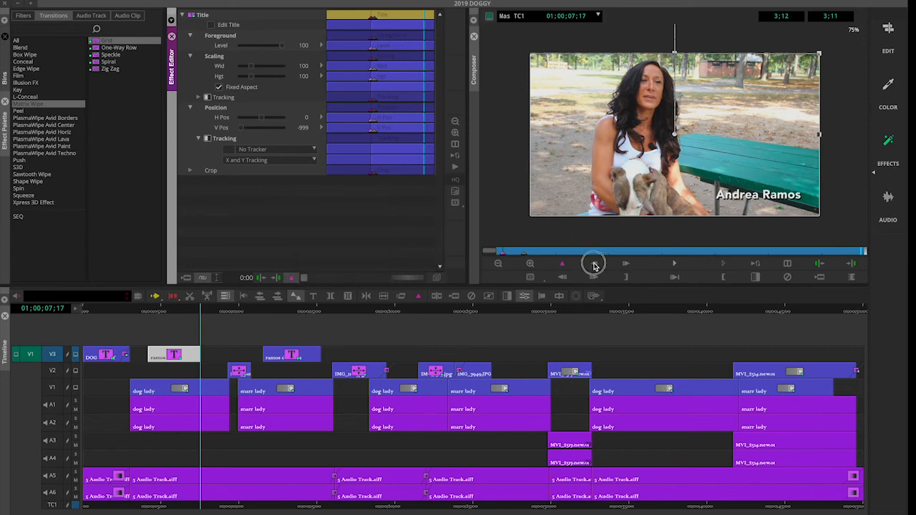
click(593, 263)
click(593, 263)
click(593, 264)
click(593, 264)
click(593, 263)
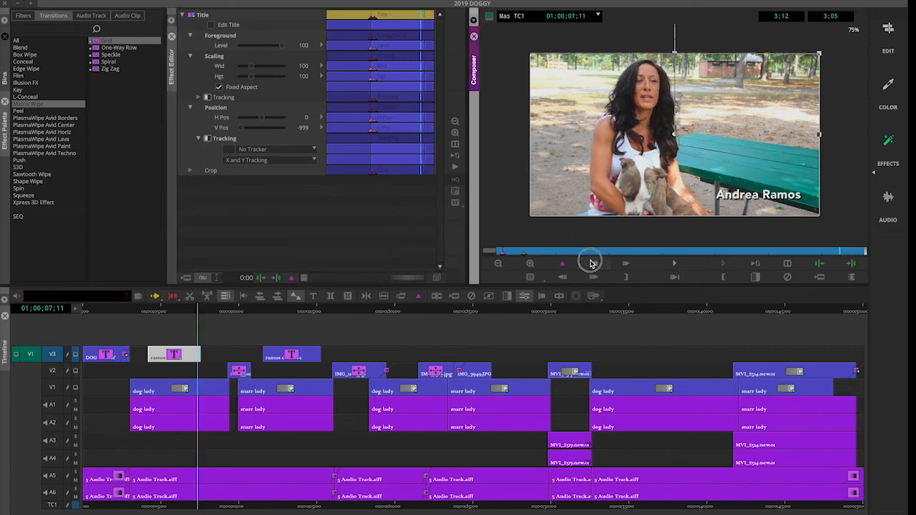
click(591, 263)
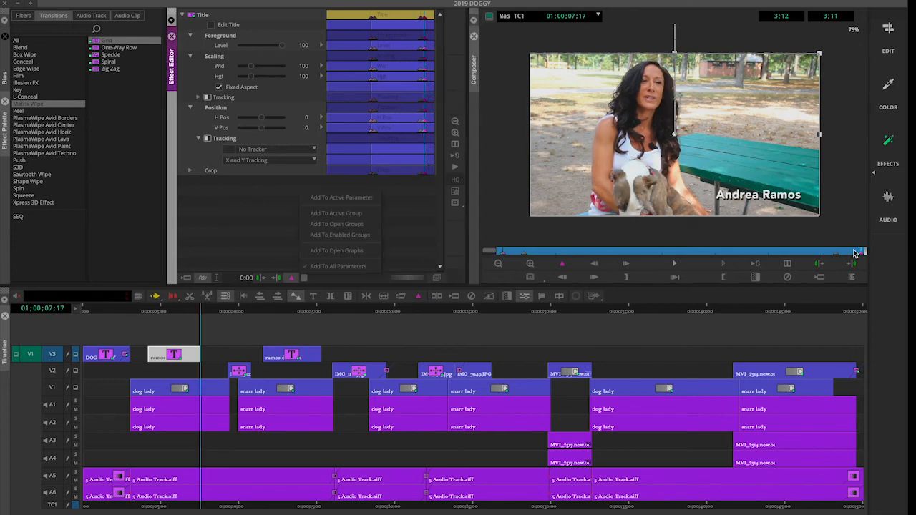
click(864, 256)
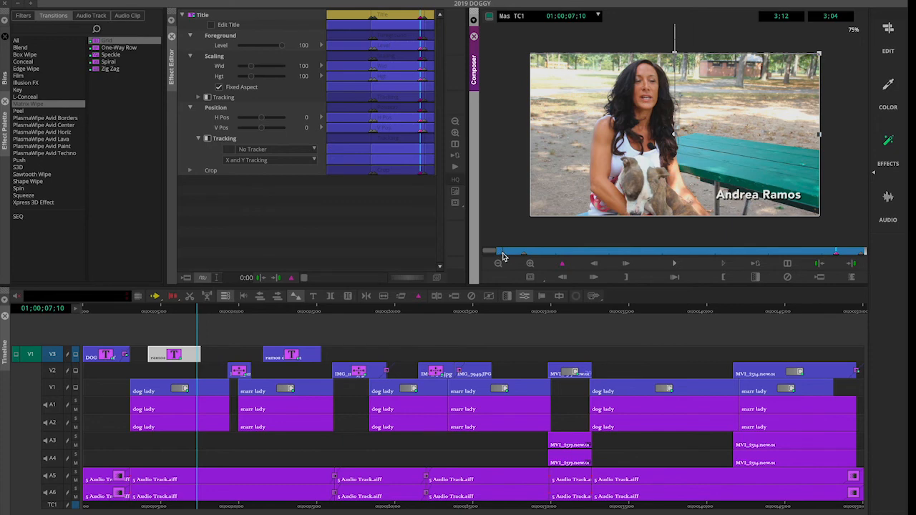
Replay the name title from six frames into the clip
click(503, 254)
drag(524, 257, 527, 259)
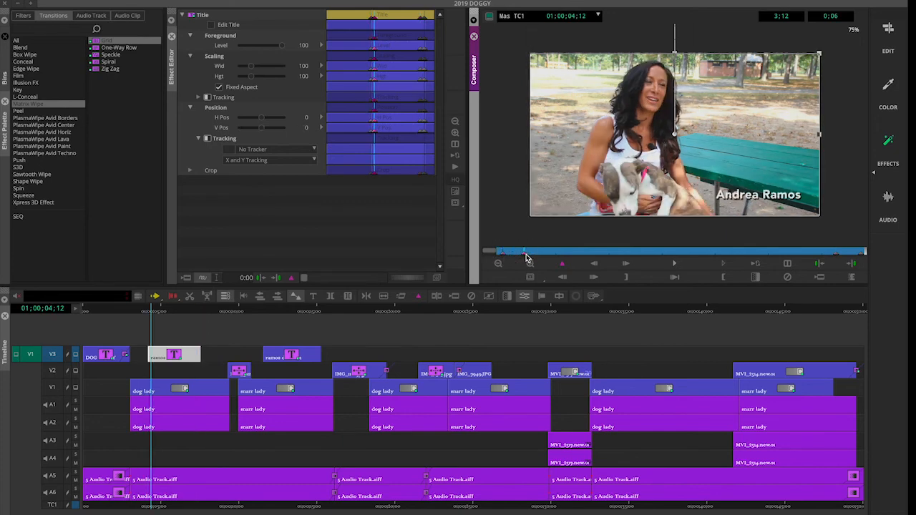
key(space)
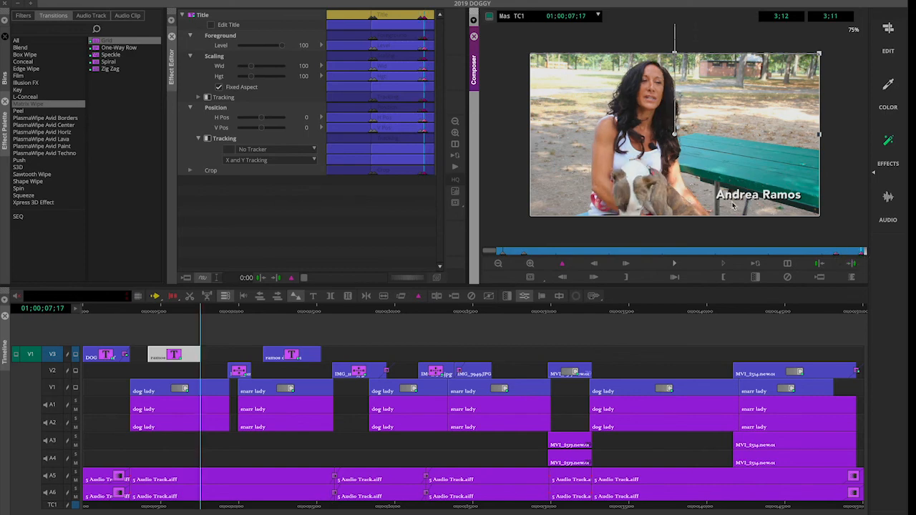
Drag V Pos to 222 at the last keyframe, then replay the title from its start
click(262, 130)
drag(262, 130, 266, 132)
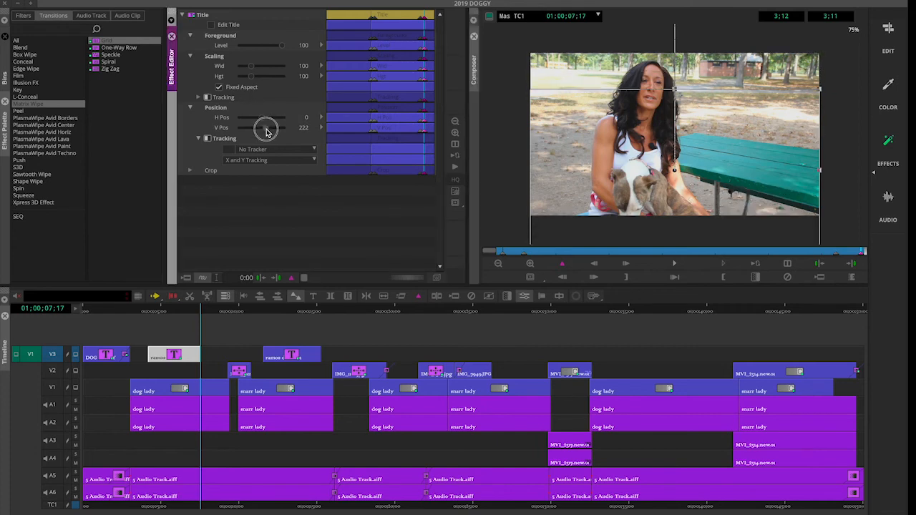
click(502, 254)
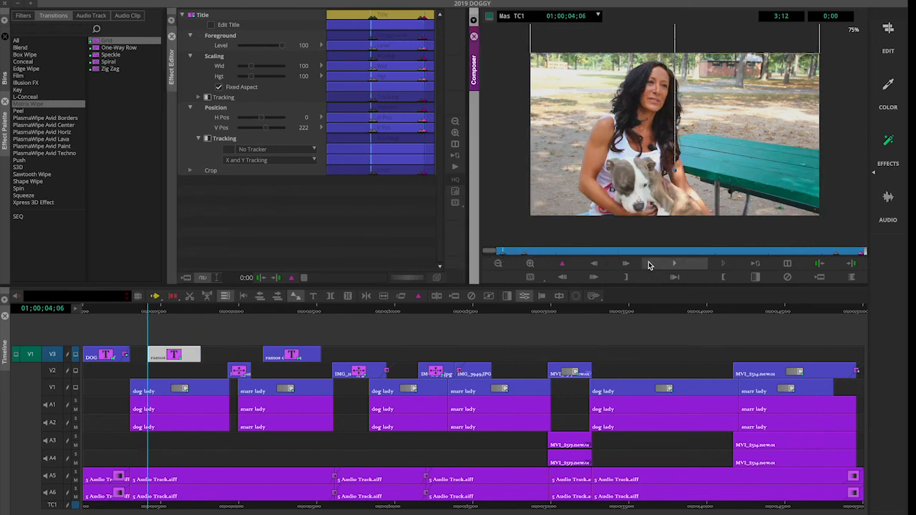
click(671, 263)
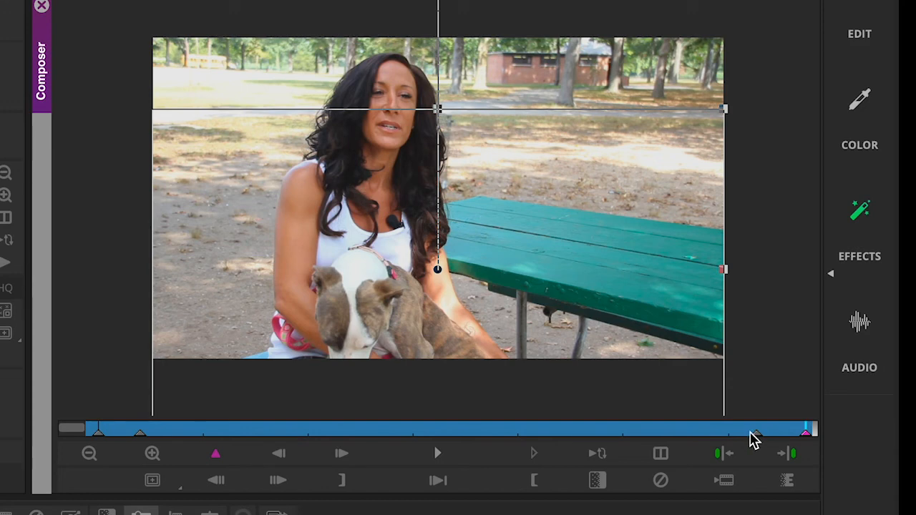
click(750, 428)
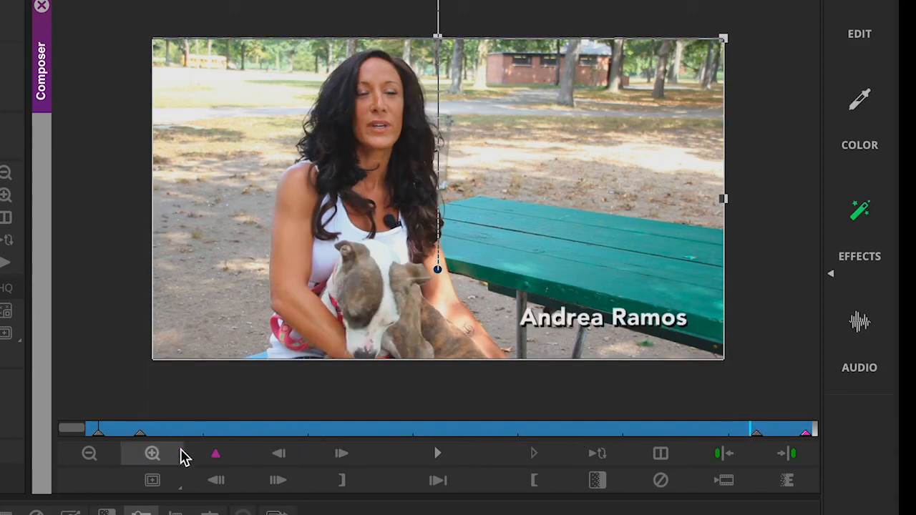
click(139, 430)
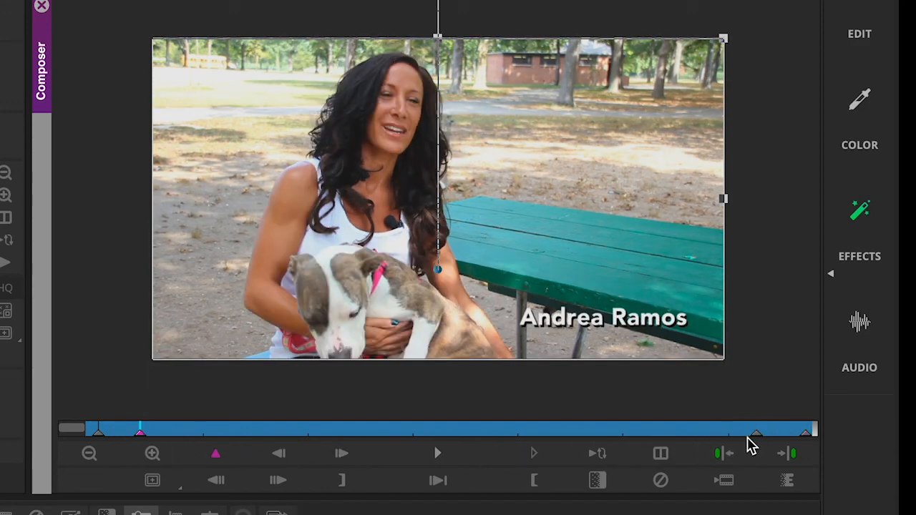
click(756, 434)
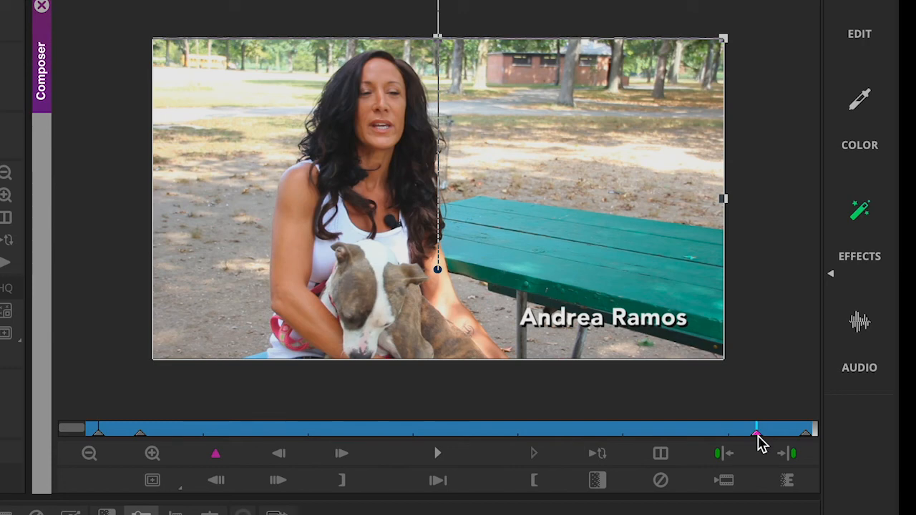
click(106, 428)
click(96, 435)
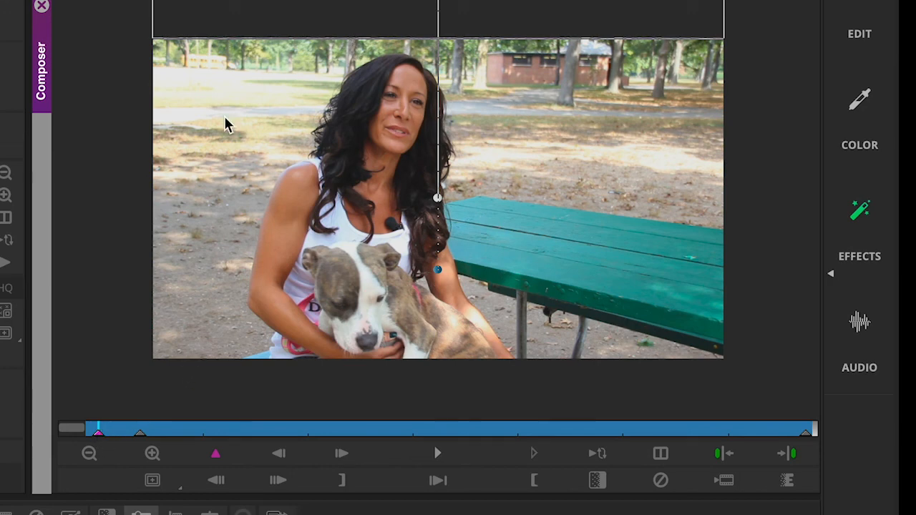
click(90, 456)
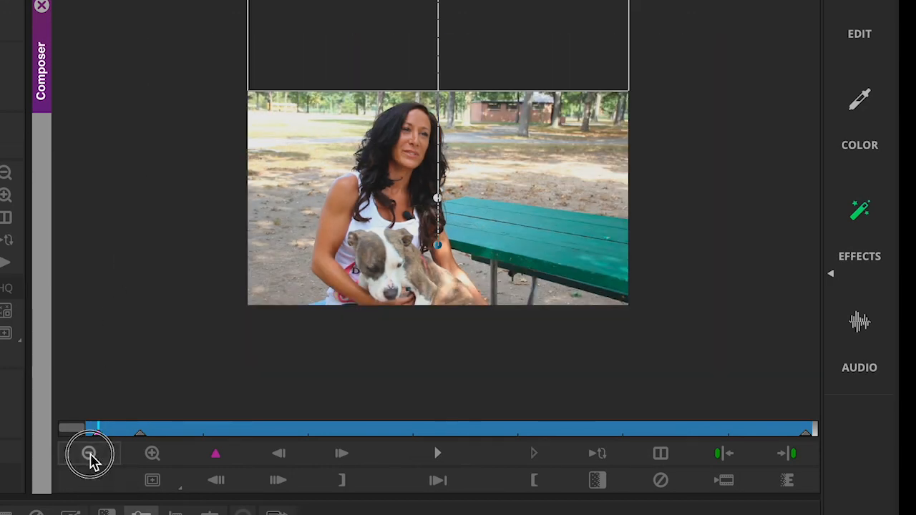
click(90, 456)
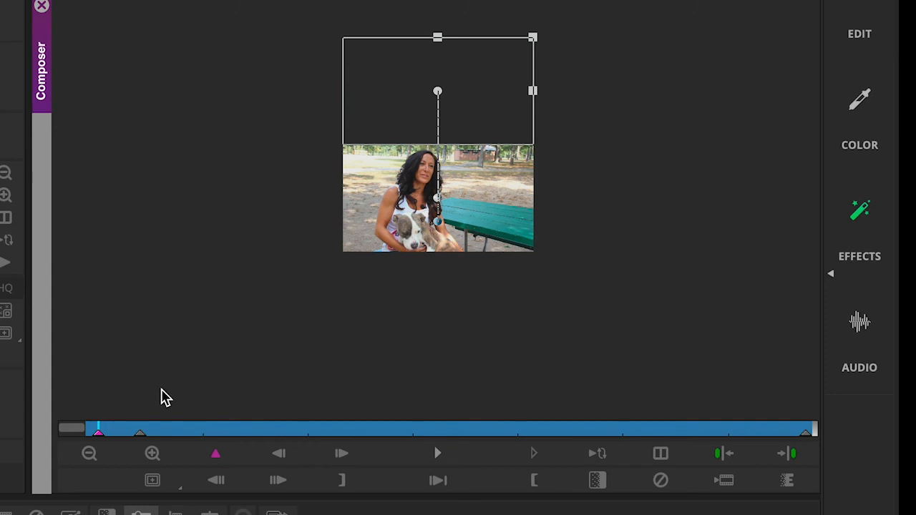
click(139, 432)
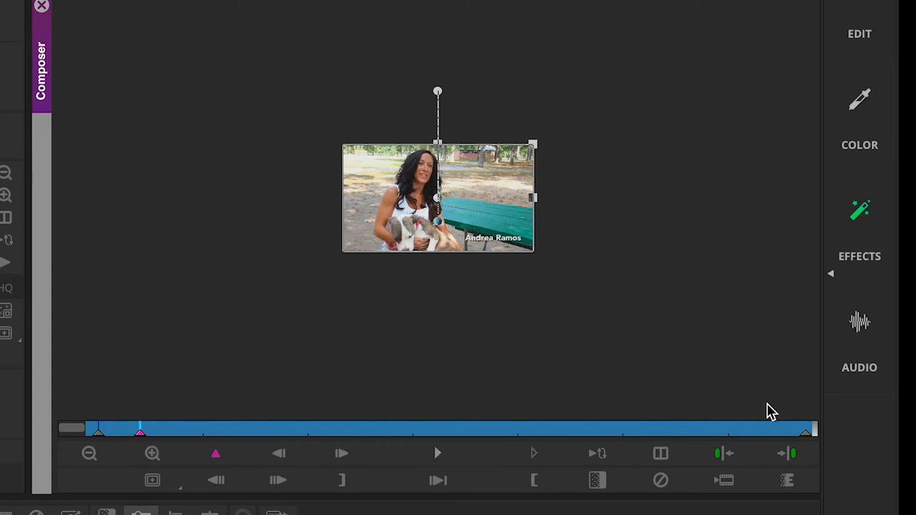
click(804, 432)
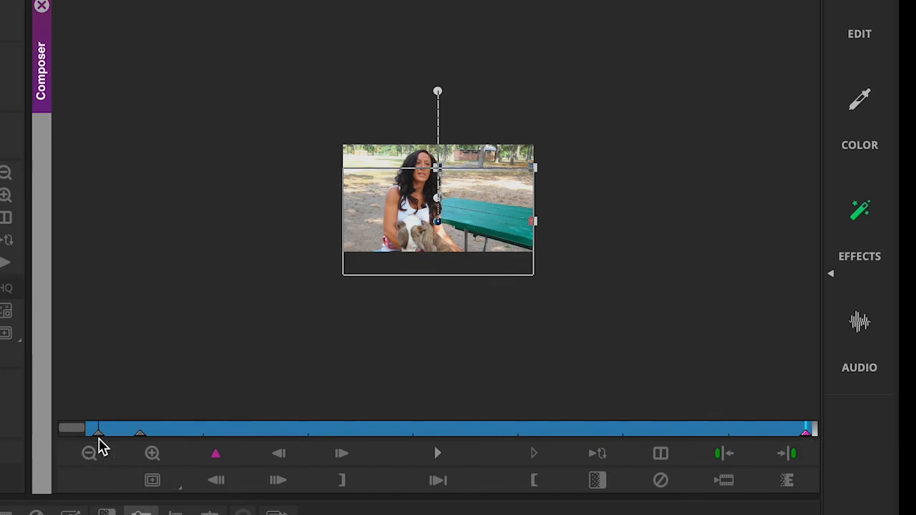
click(98, 430)
click(152, 454)
click(152, 454)
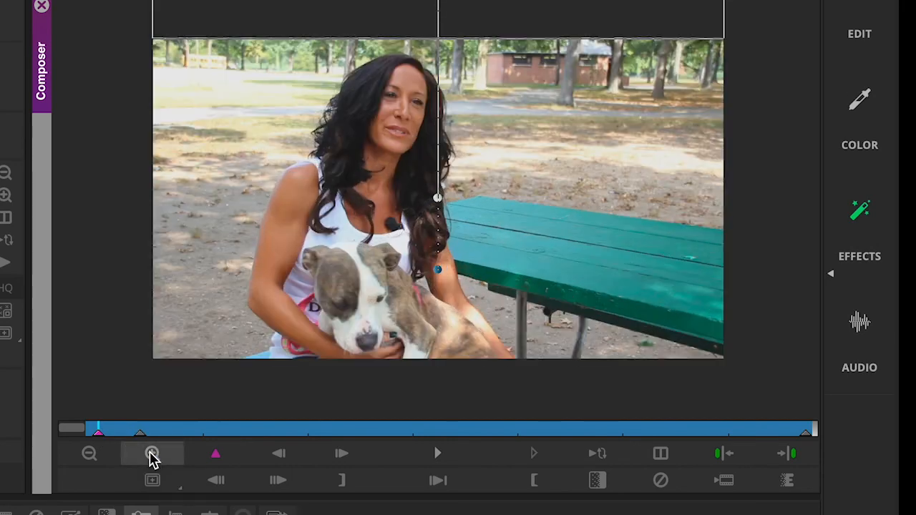
click(441, 459)
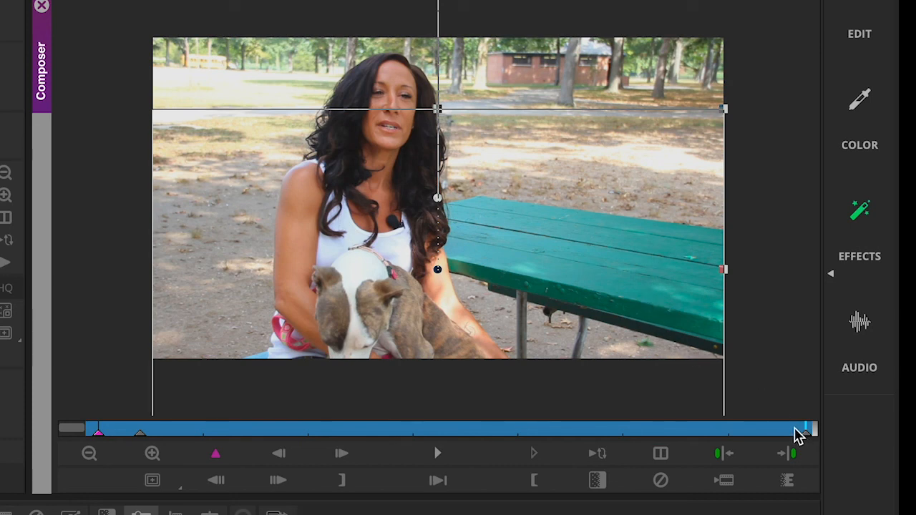
Scrub the effect to find where the exit starts and select the new pre-exit keyframe
click(141, 433)
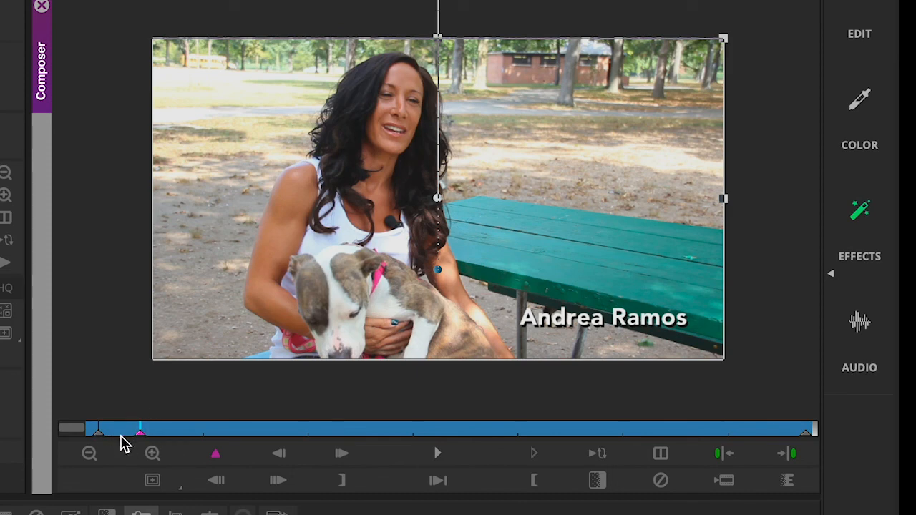
click(140, 437)
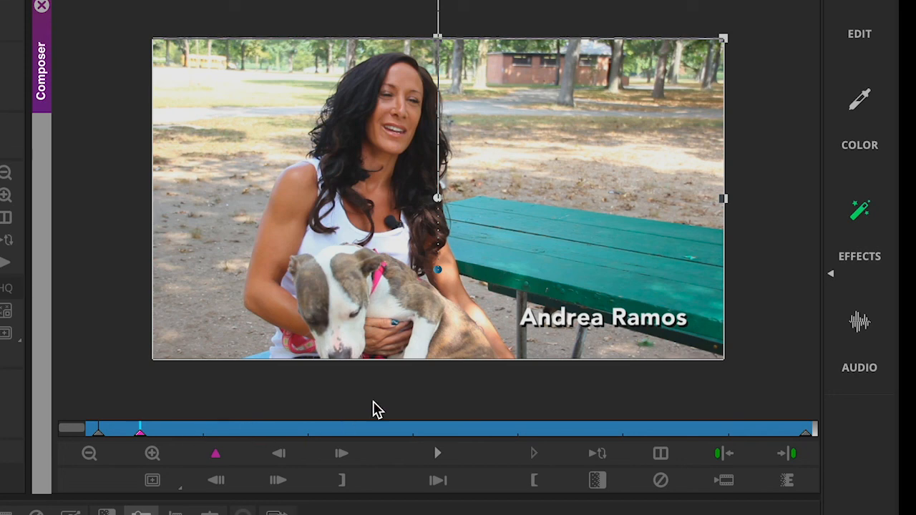
click(721, 431)
drag(722, 430, 783, 424)
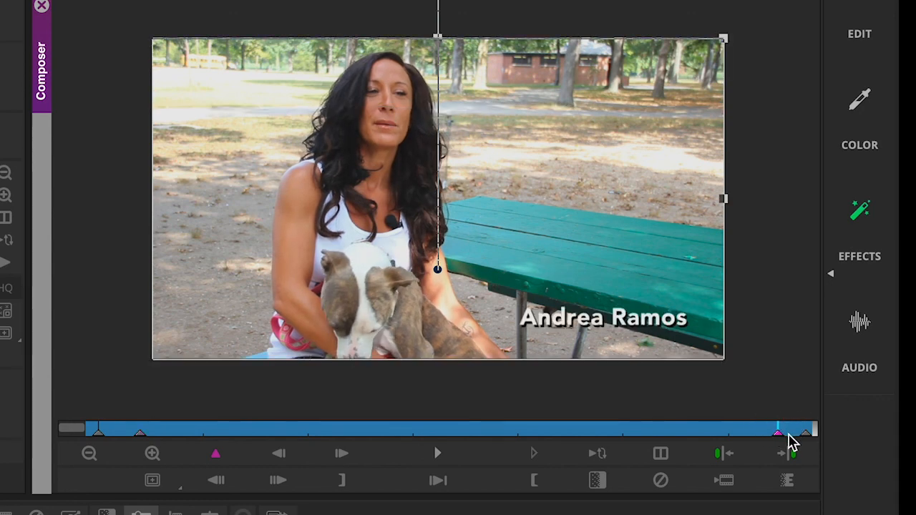
click(779, 432)
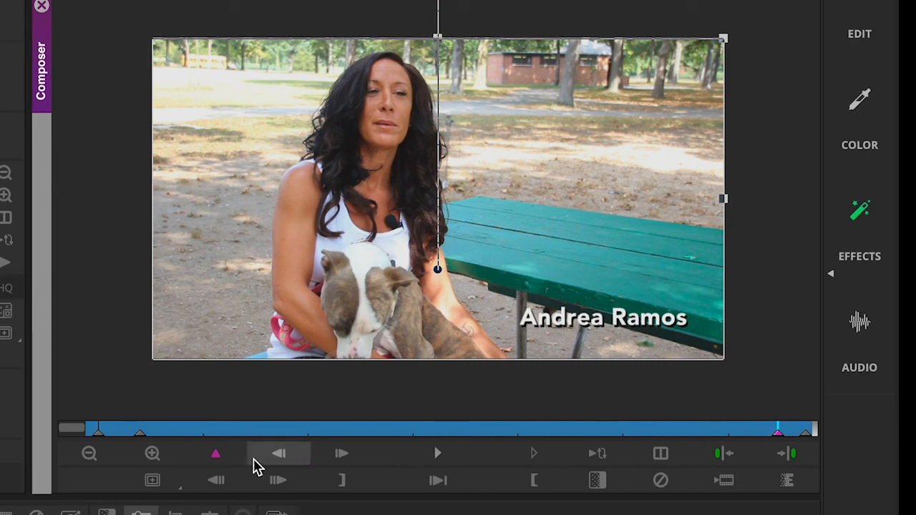
Play the title animation from the frame where the name lands
click(142, 434)
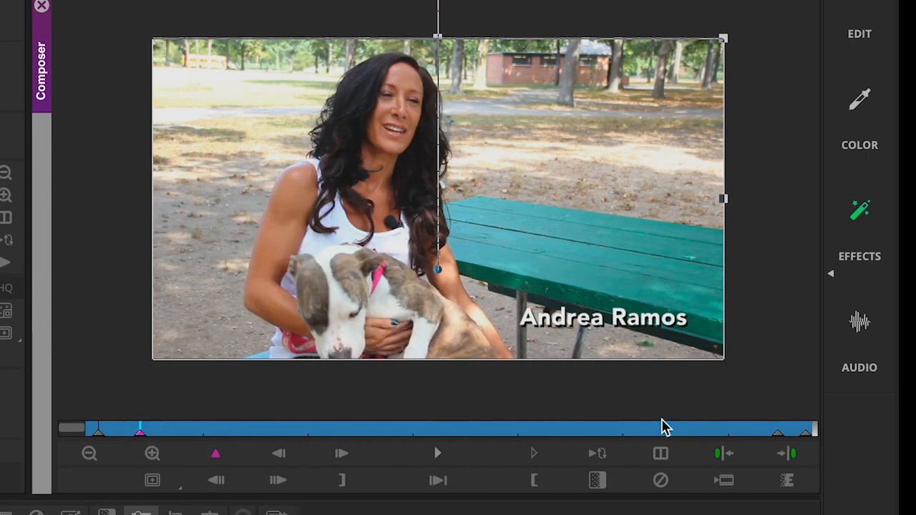
click(772, 432)
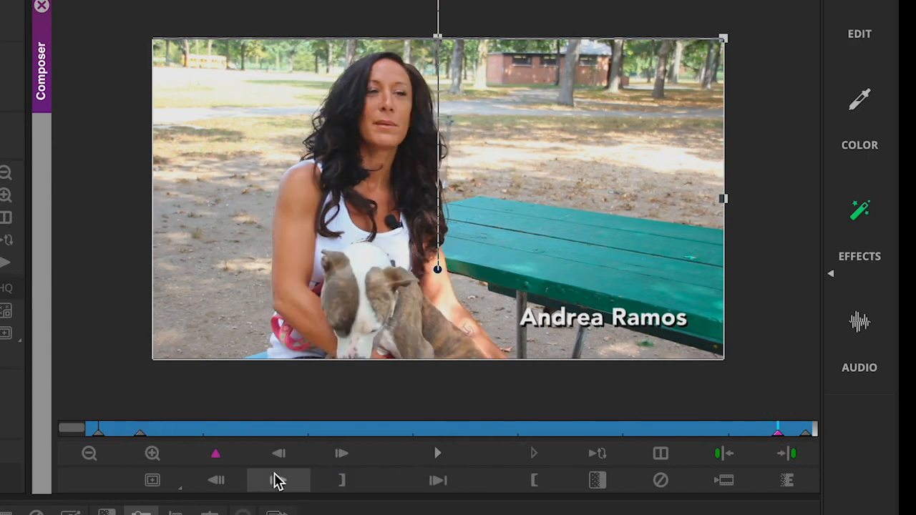
drag(100, 435, 139, 435)
key(space)
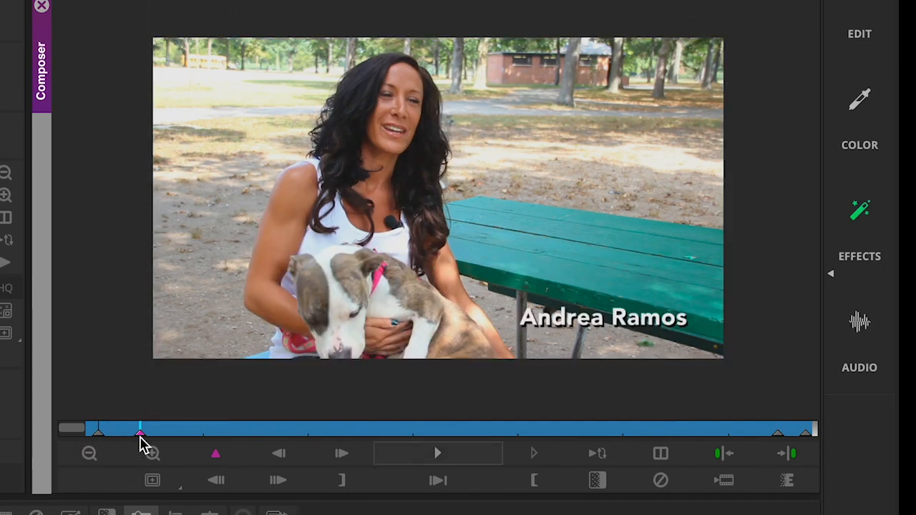
key(space)
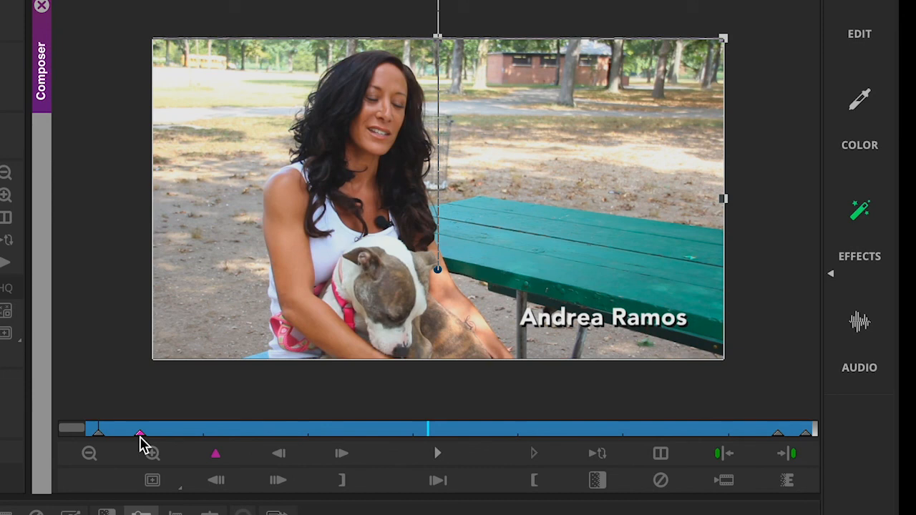
key(space)
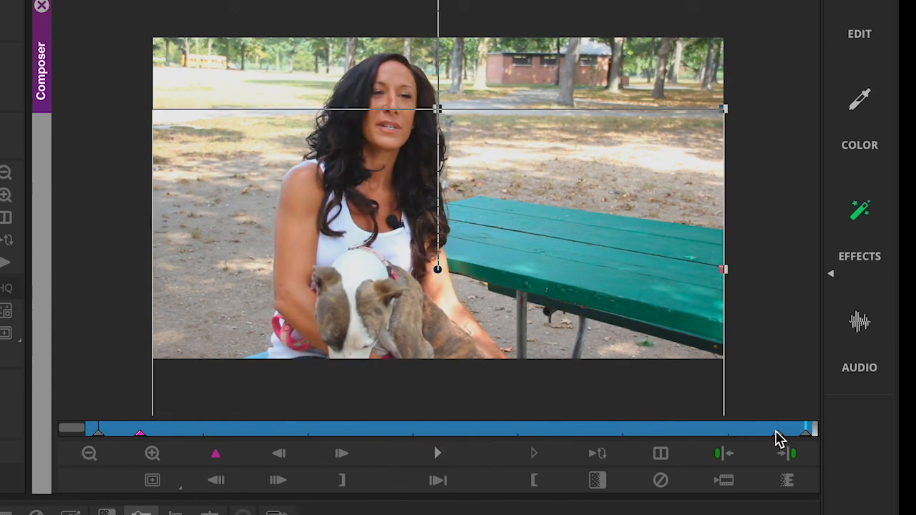
Nudge the pre-exit keyframe a few frames earlier
click(776, 434)
click(775, 433)
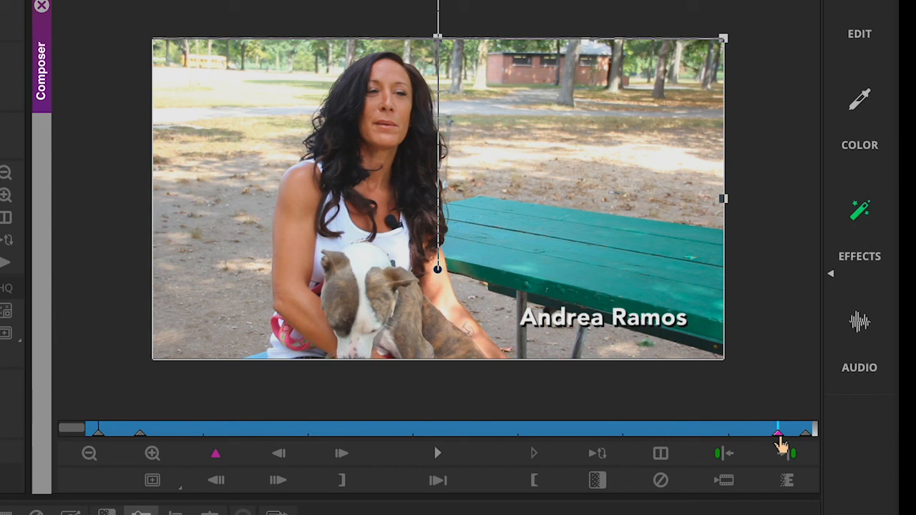
drag(778, 436, 763, 438)
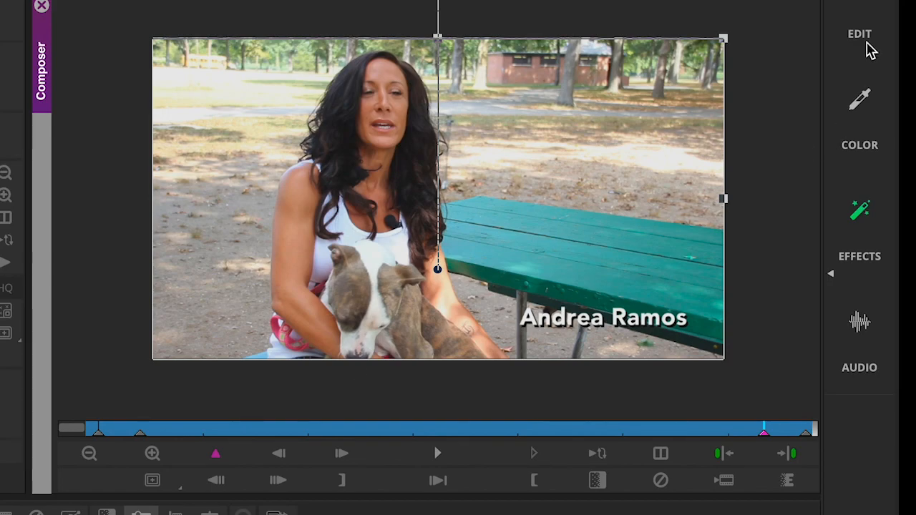
Switch back to the Edit workspace and play the sequence from the start to review
click(857, 7)
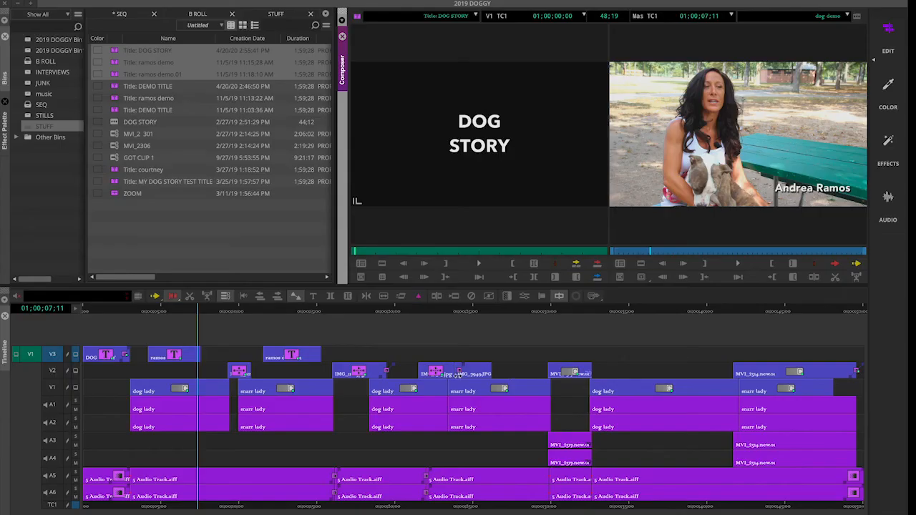
drag(146, 315, 62, 313)
key(space)
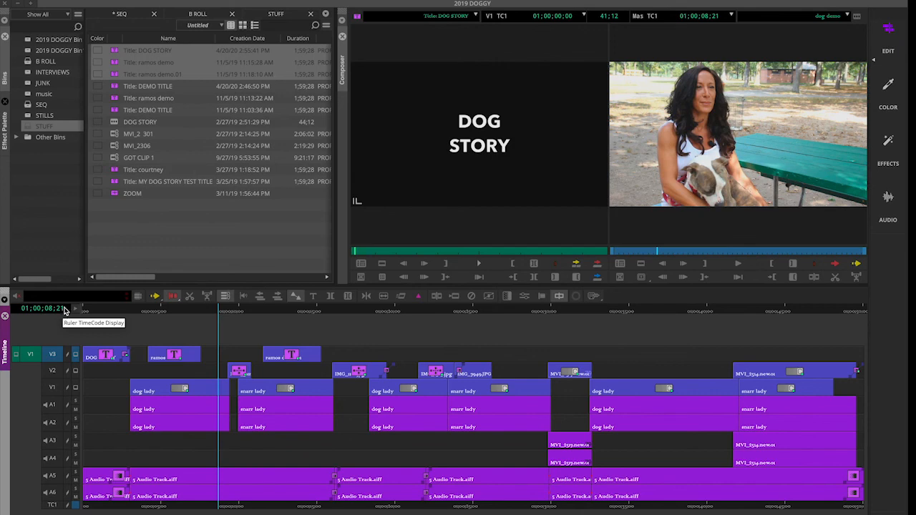
drag(100, 309, 123, 313)
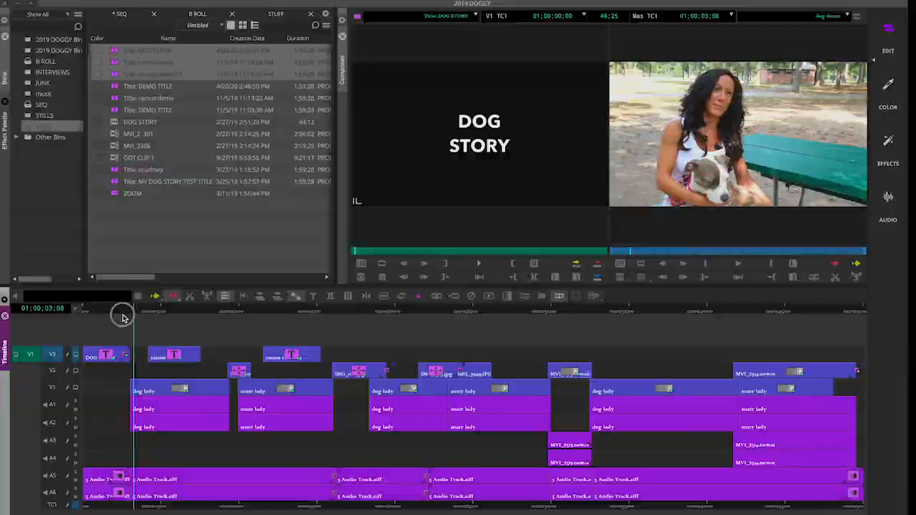